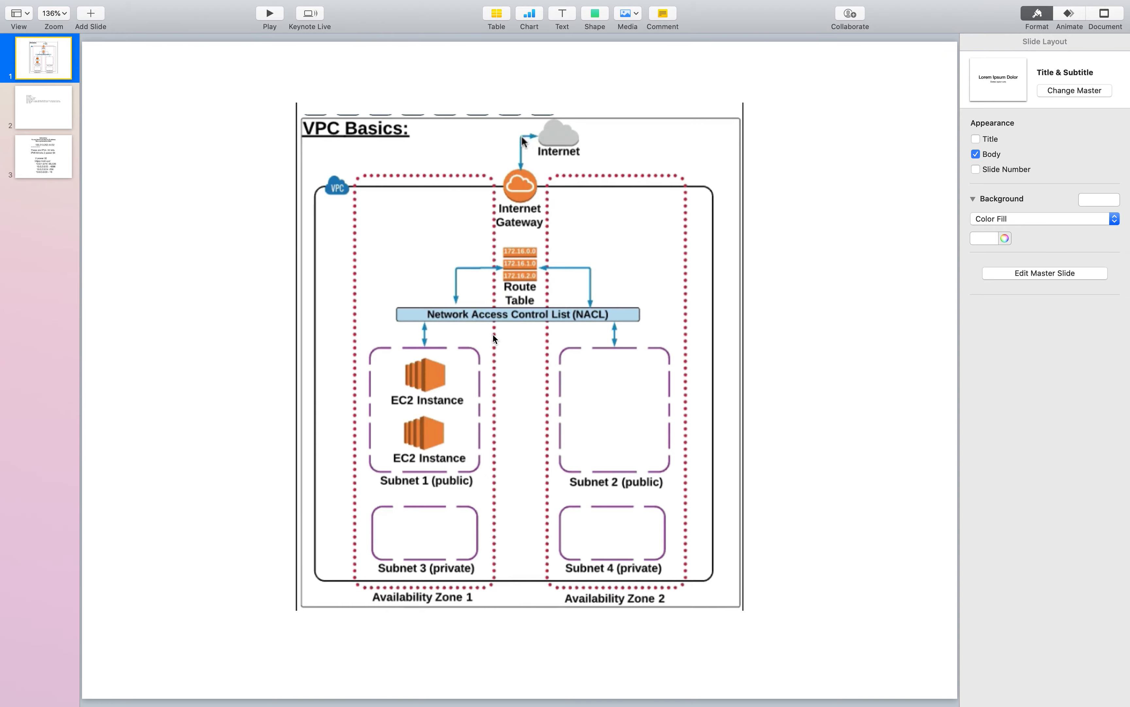
Step: Review the VPC Basics diagram and the slide on IP addressing and CIDR ranges
key(super+Tab)
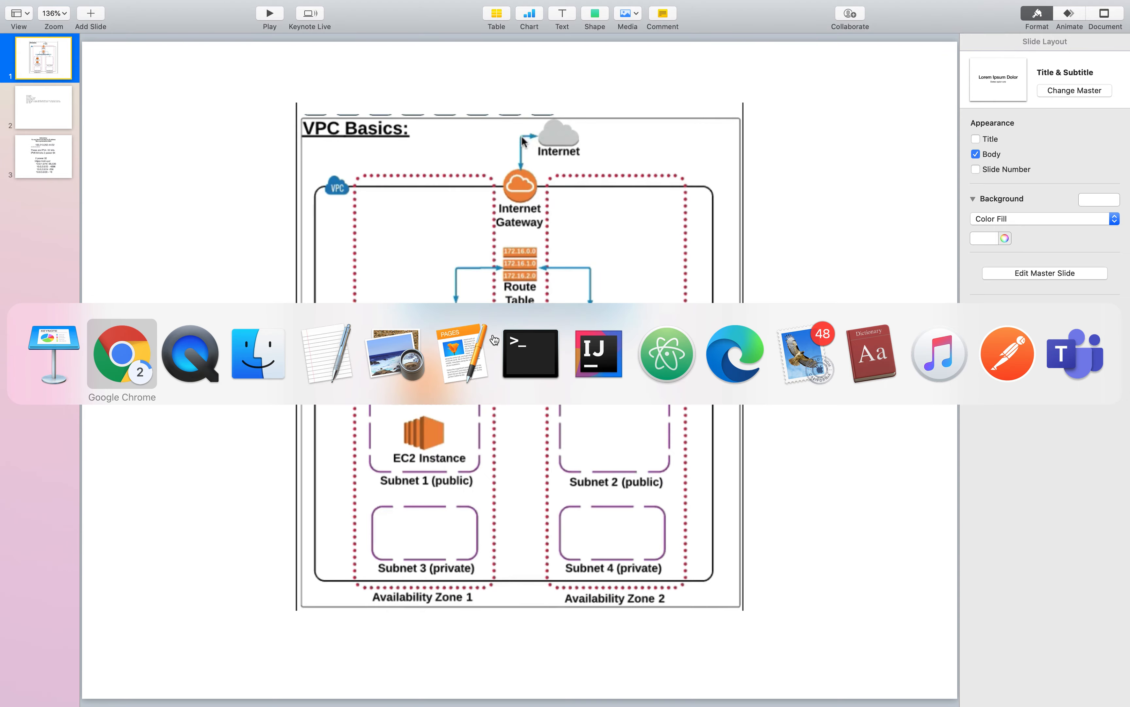
key(super+Tab)
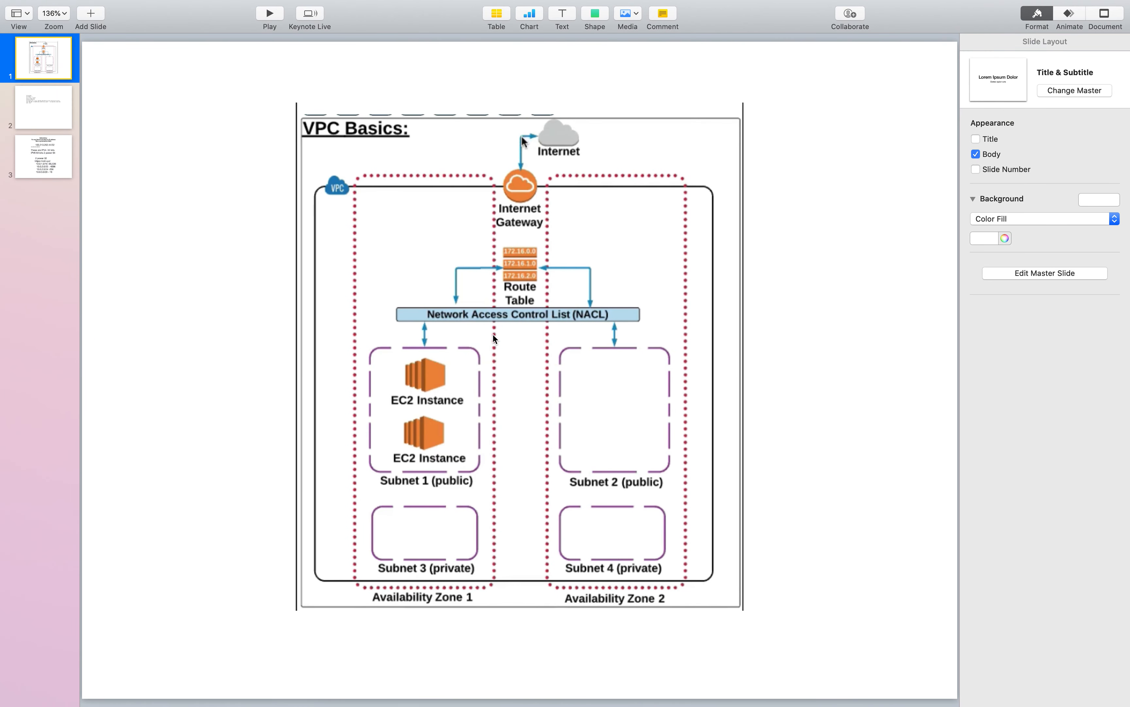
click(55, 152)
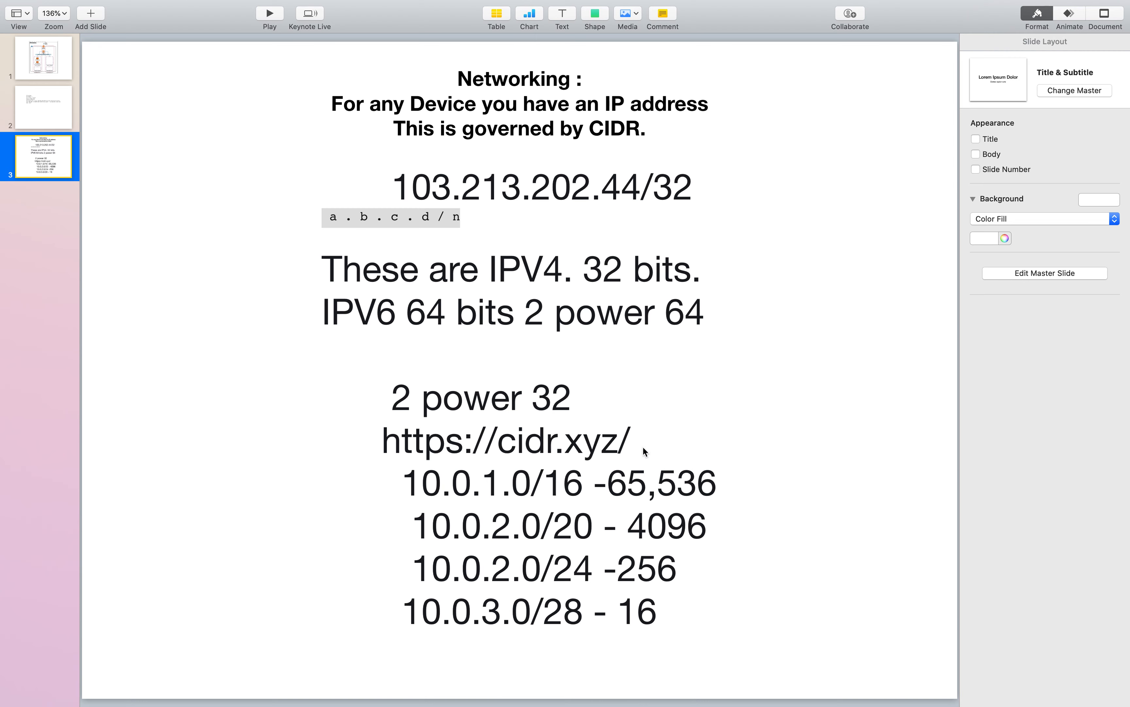
click(50, 57)
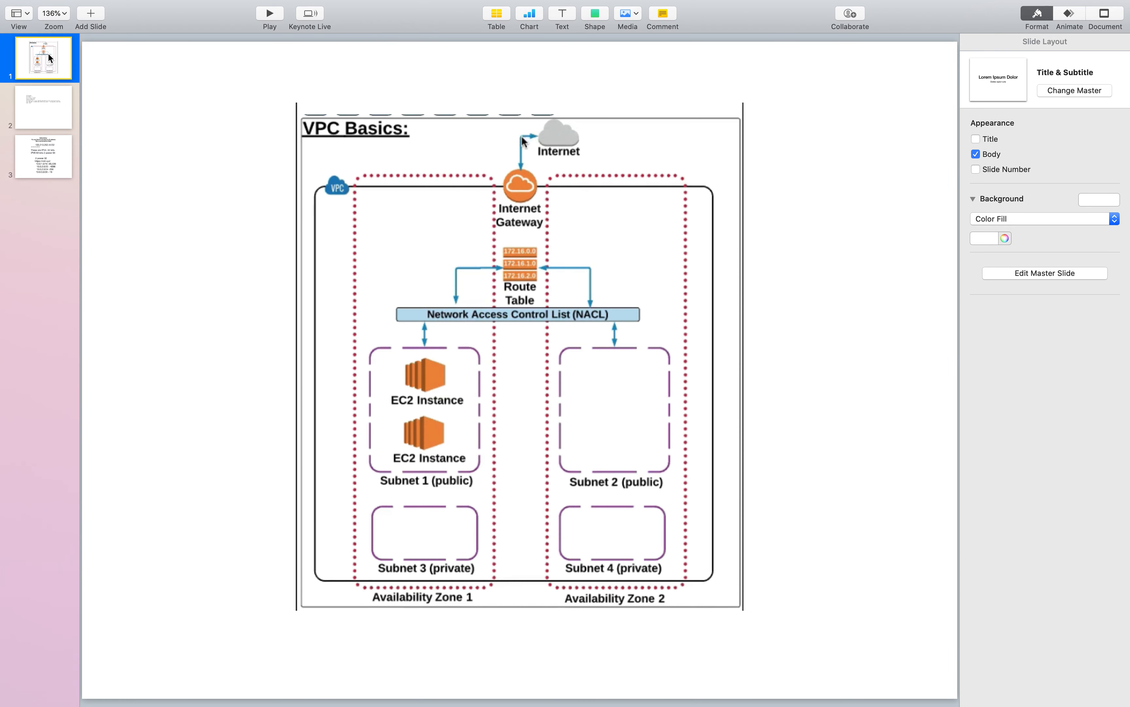
click(41, 166)
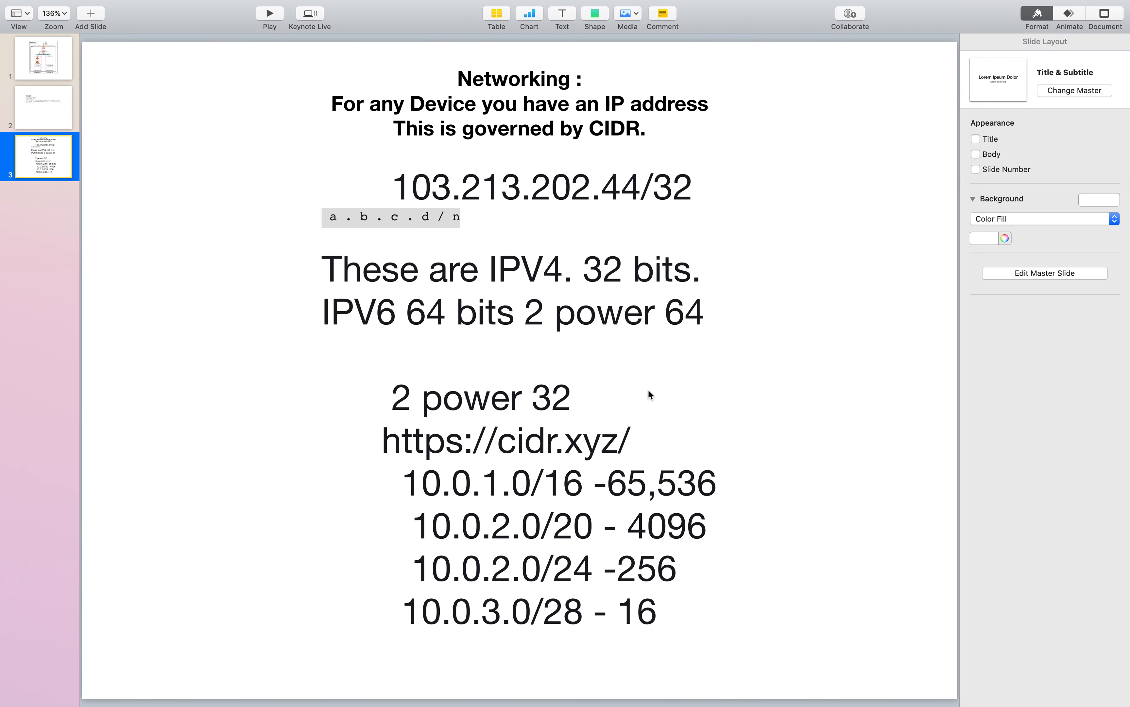
Step: Switch to Chrome and start a new VPC named my-feba-vpc with IPv4 CIDR block 10.0.0.0/16
key(super+Tab)
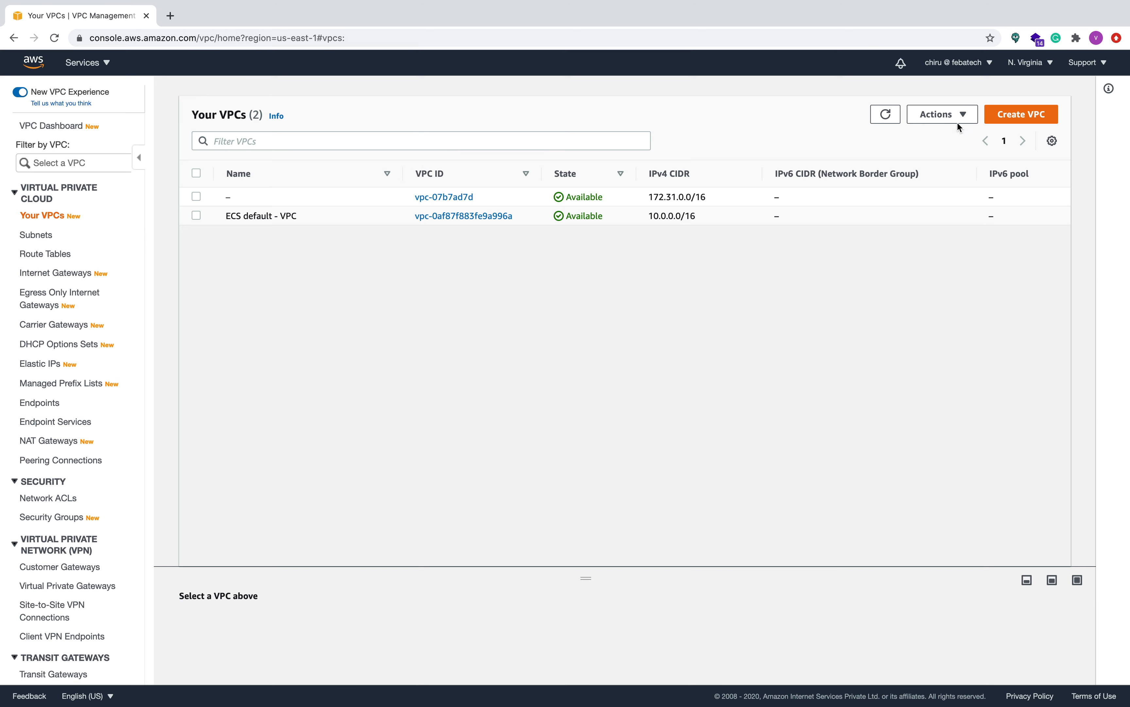
click(1023, 116)
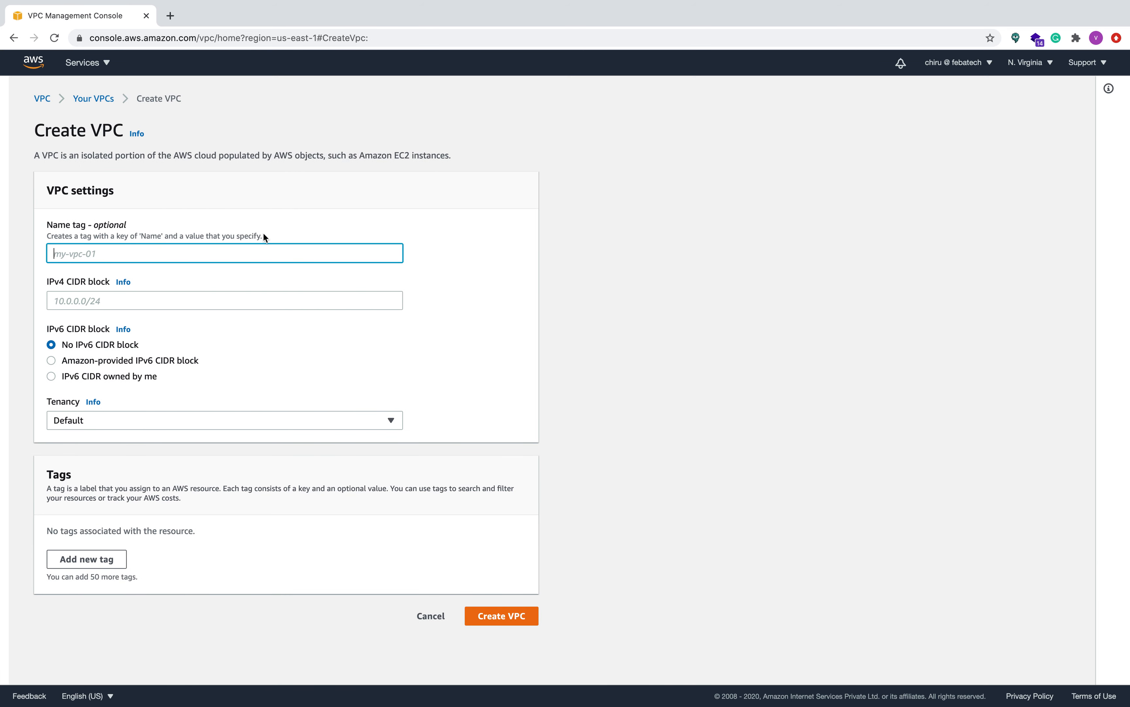
text(my)
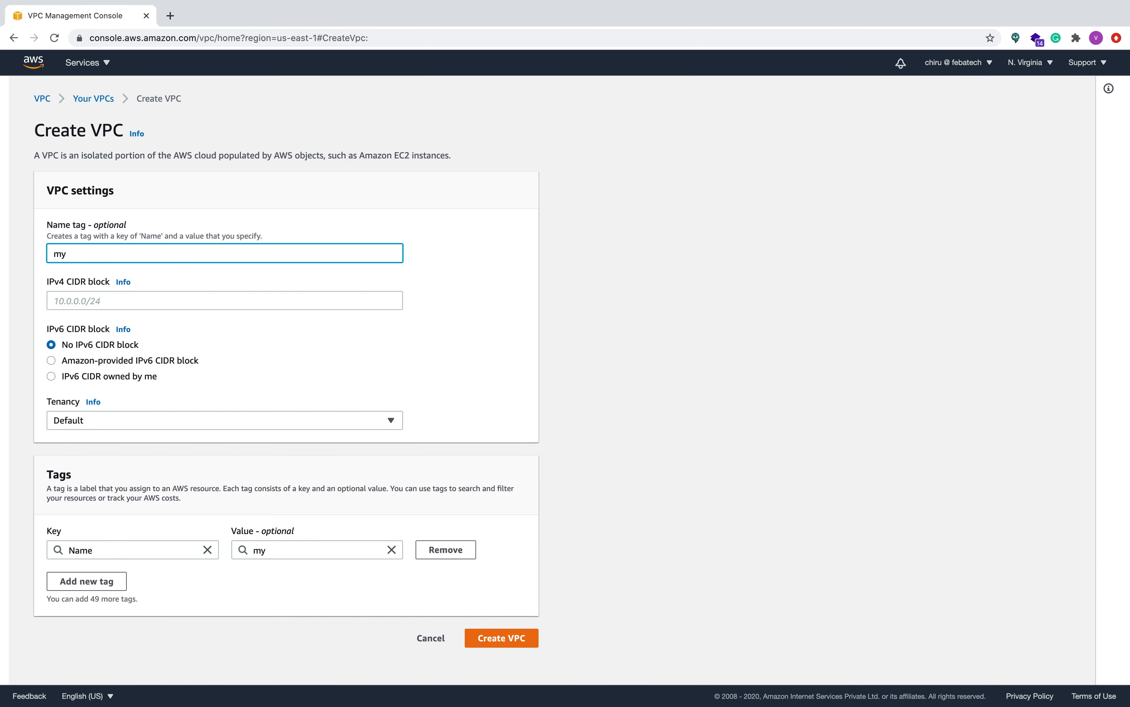
text(-feba-vpc)
click(113, 299)
text(10.0.)
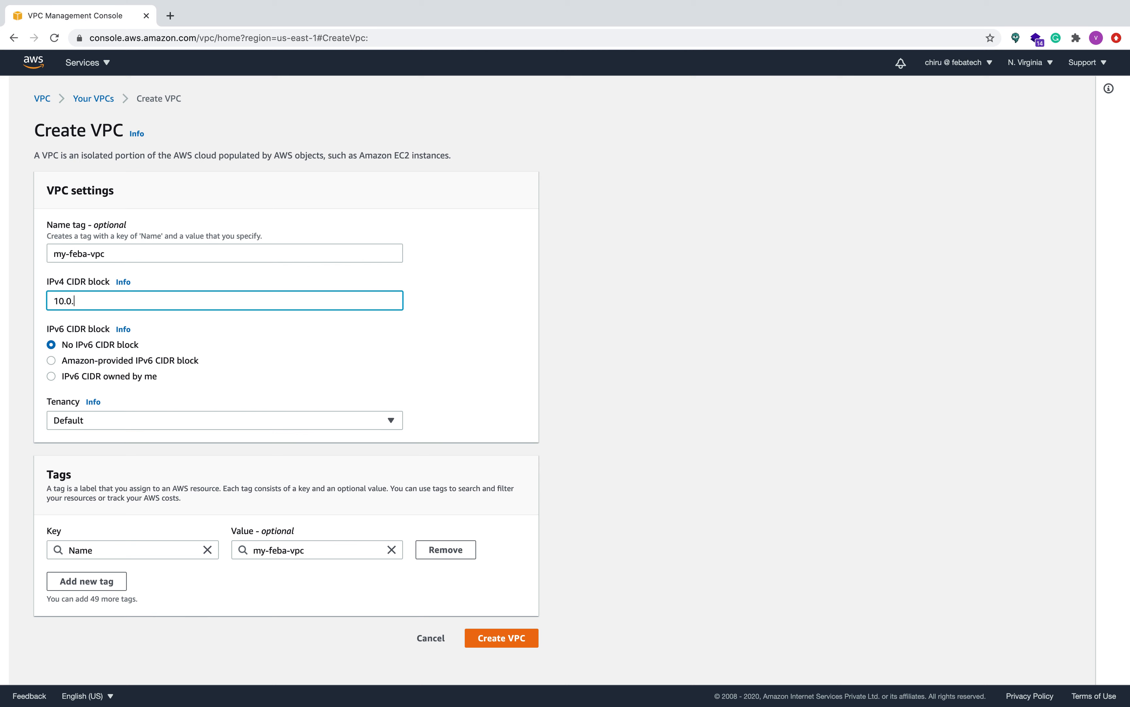
text(0.0/16)
Step: Choose an Amazon-provided IPv6 CIDR block for the new VPC and create it
click(276, 340)
click(171, 420)
click(291, 371)
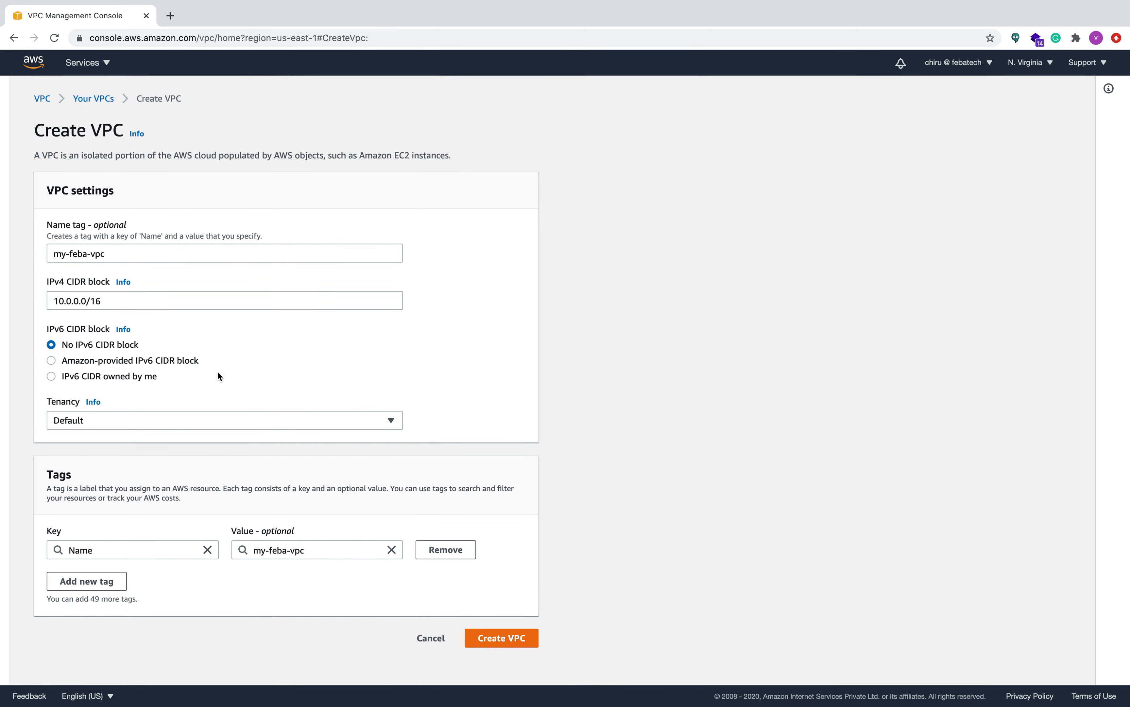
click(51, 360)
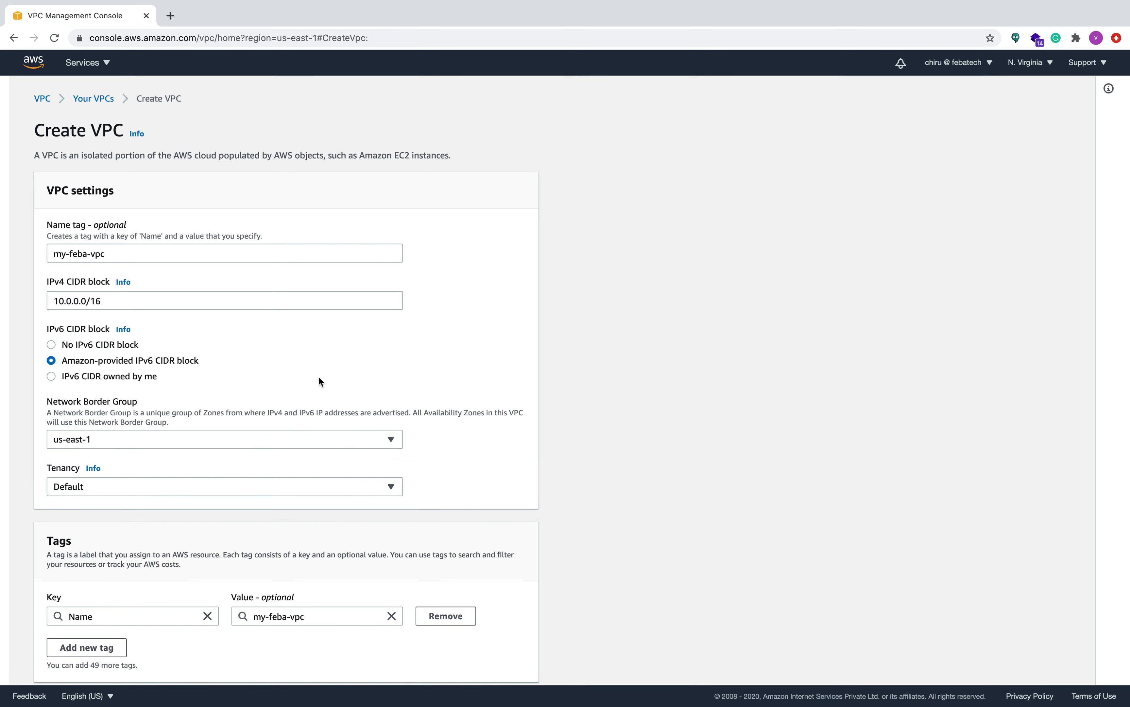
scroll(301, 401, down, 2)
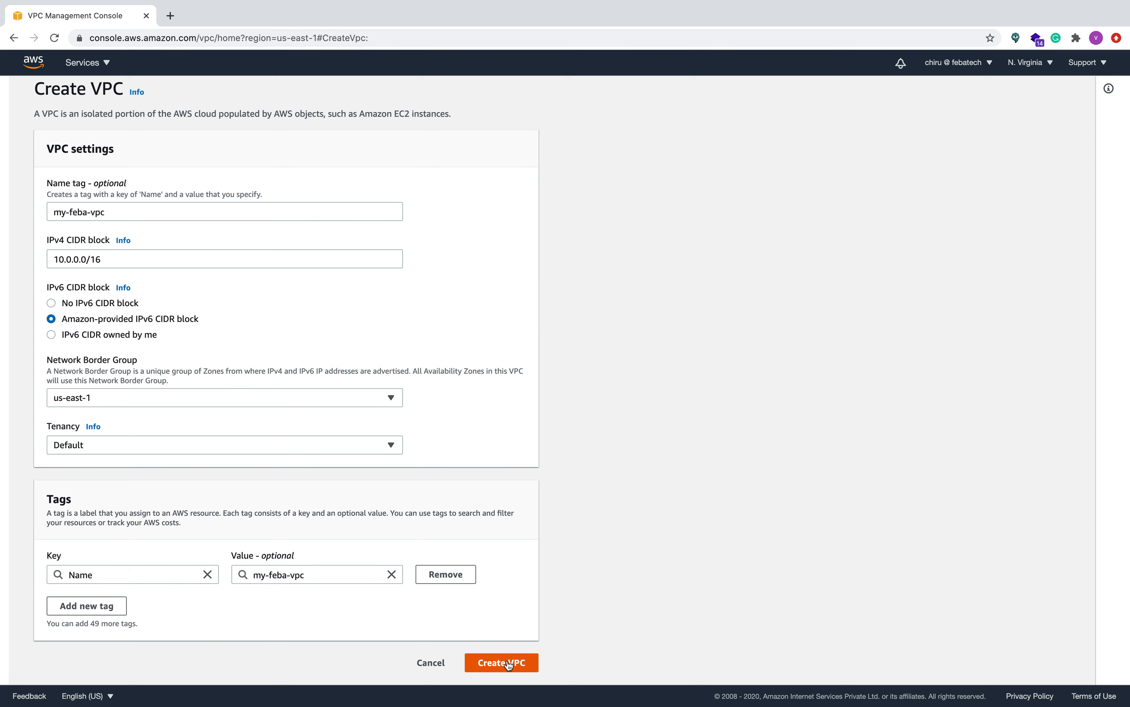
scroll(313, 290, up, 2)
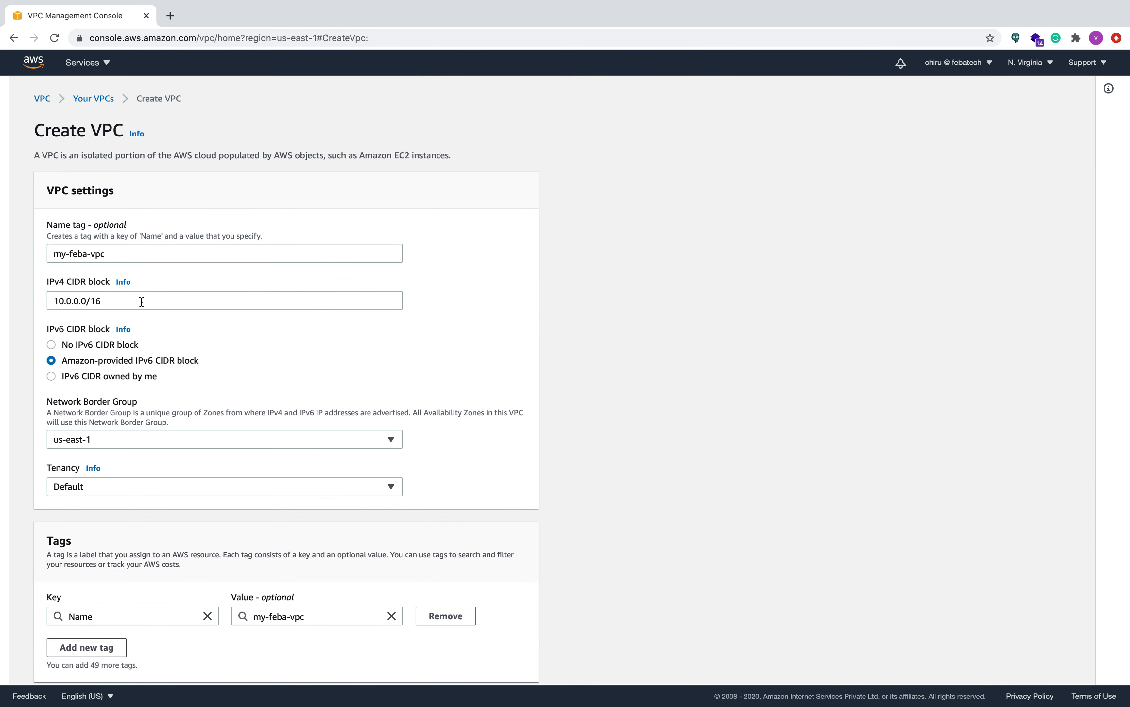
scroll(331, 376, down, 2)
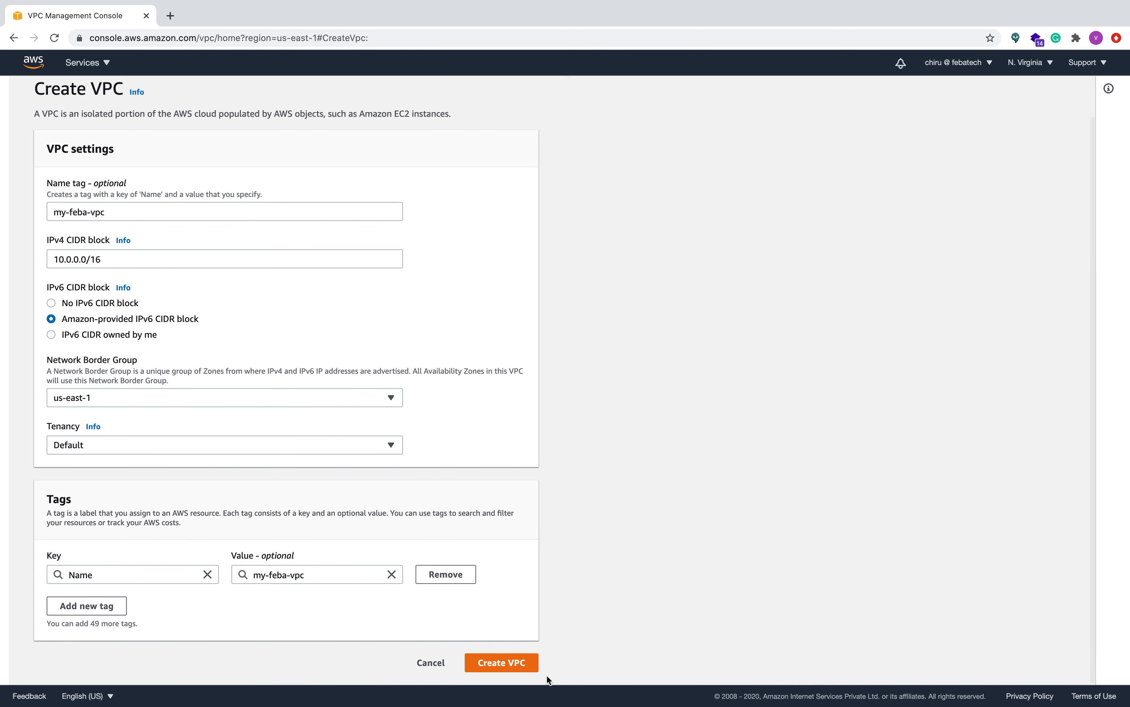
click(503, 664)
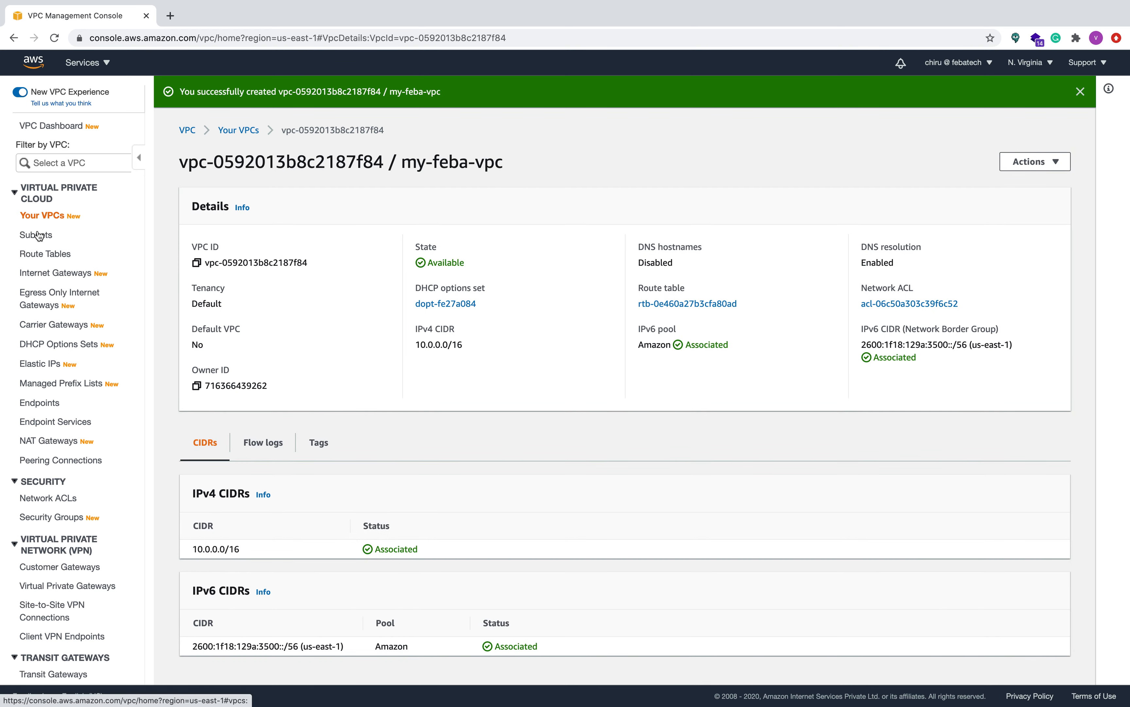
Step: Check the list of VPCs, then switch to Keynote and review the internet gateway in the VPC Basics diagram
click(43, 217)
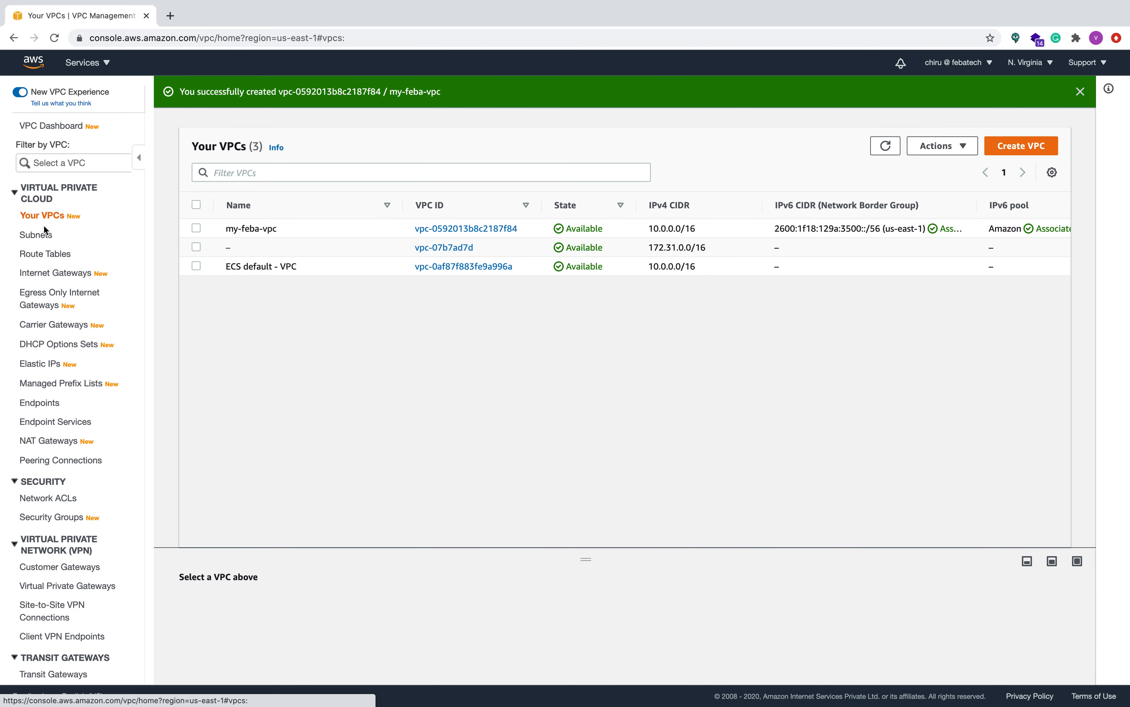
key(super+Tab)
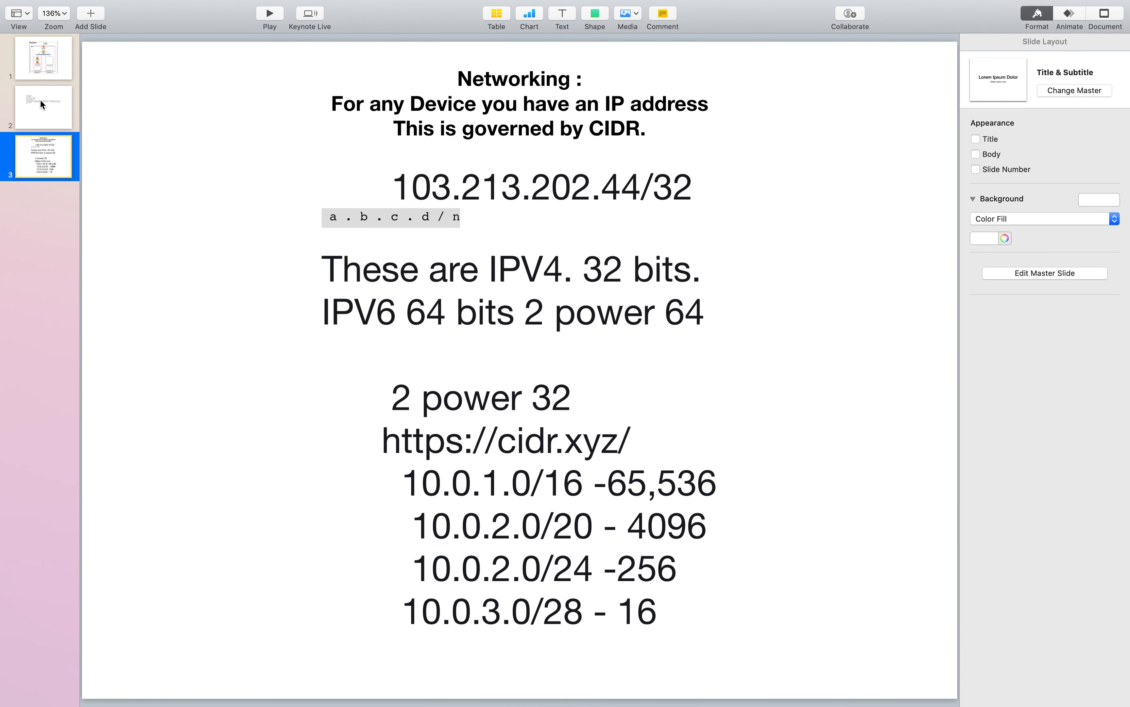
click(45, 70)
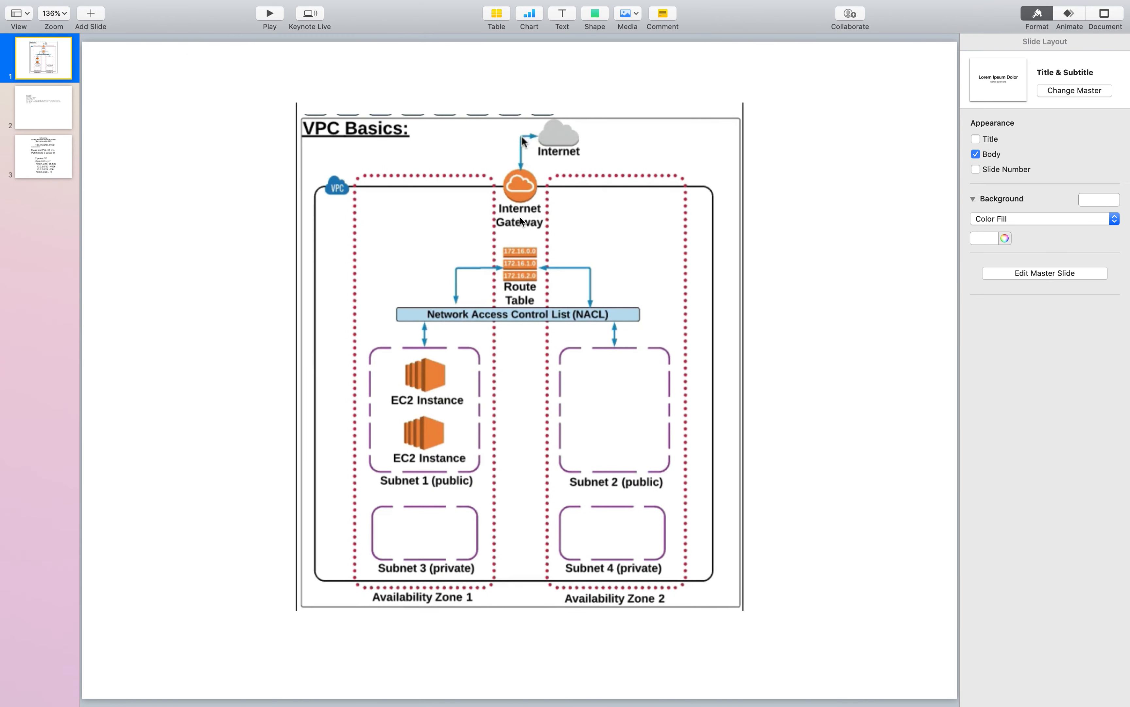
Step: Switch back to Chrome and detach the existing internet gateway igw-0ad19871 from vpc-07b7ad7d
key(super+Tab)
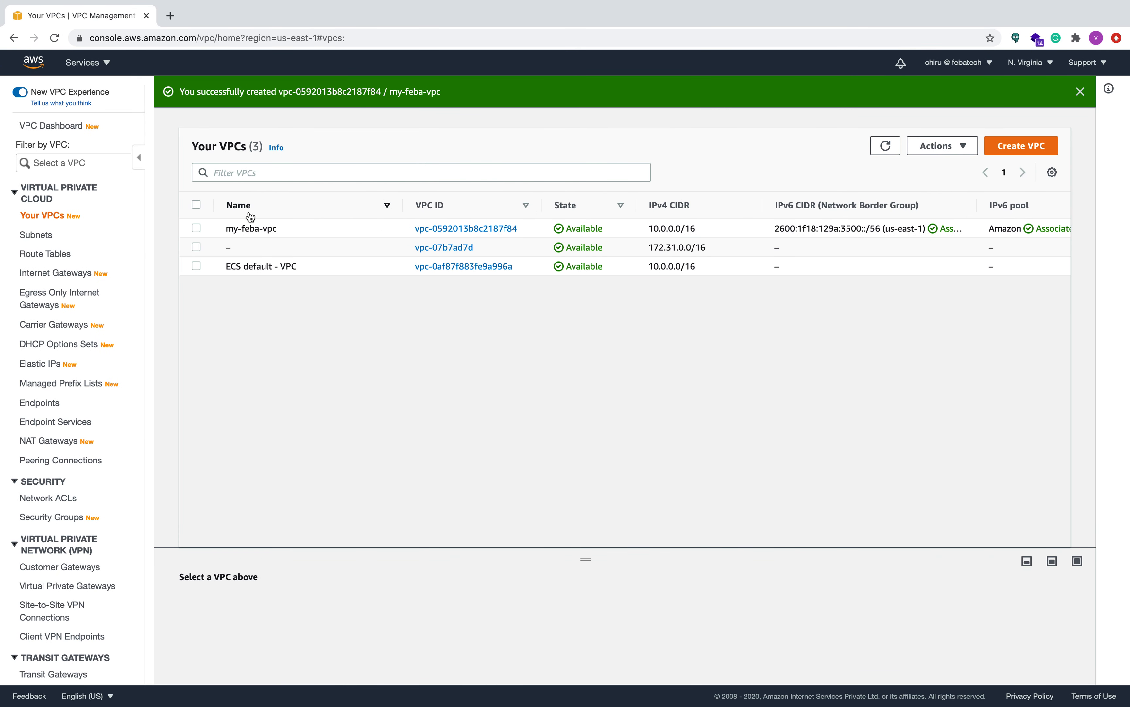
click(69, 276)
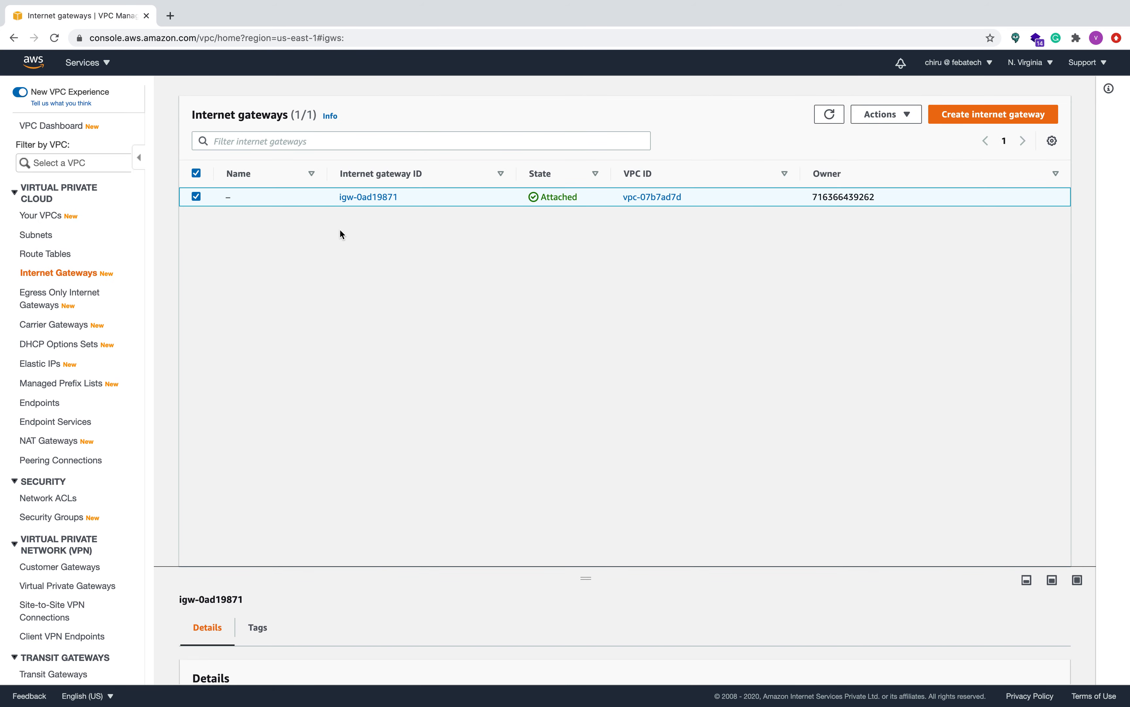
click(908, 117)
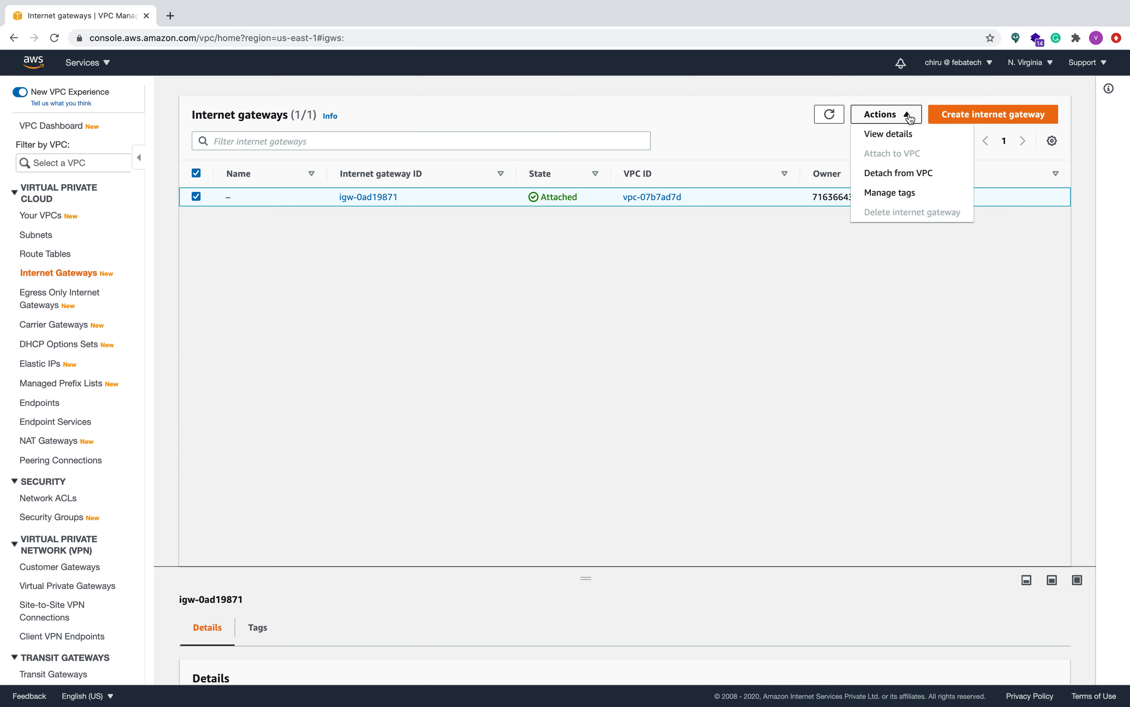
click(906, 173)
click(755, 434)
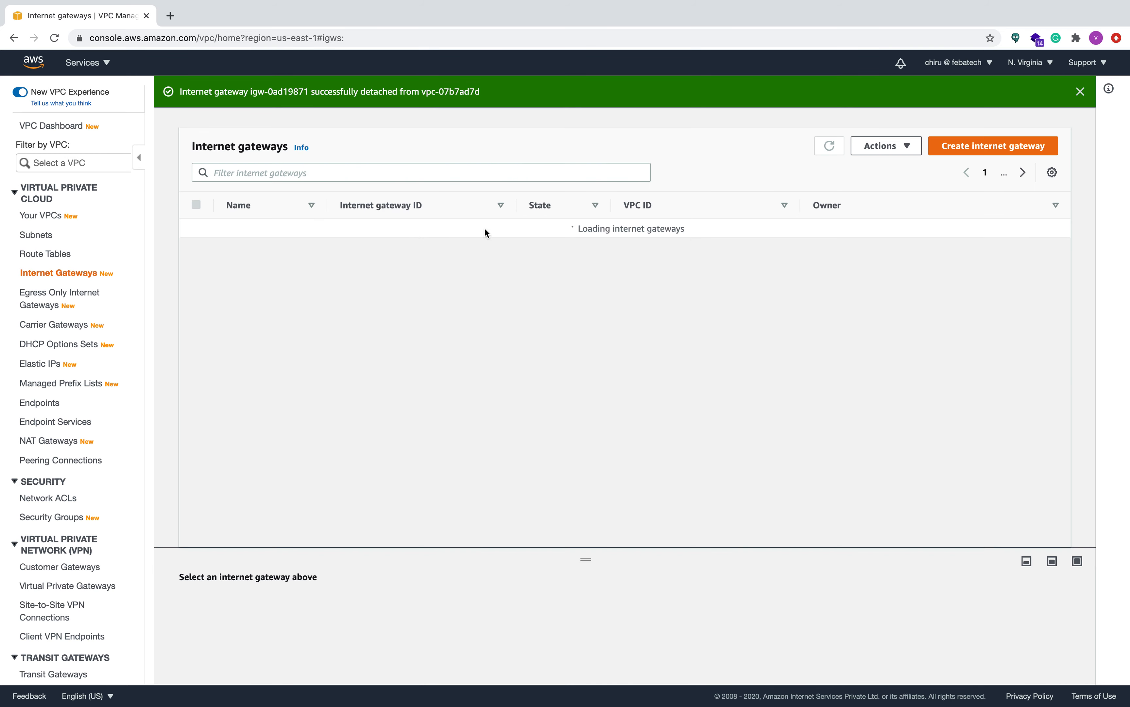
Step: Attach the internet gateway igw-0ad19871 to my-feba-vpc
click(904, 148)
click(898, 189)
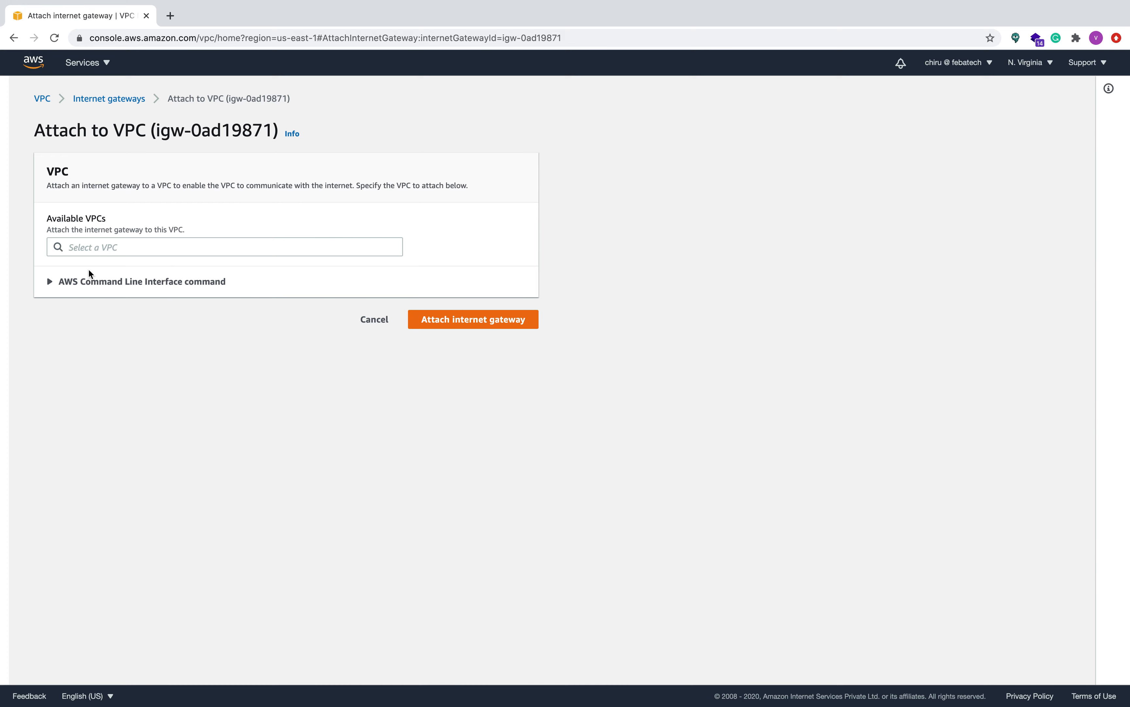
click(86, 247)
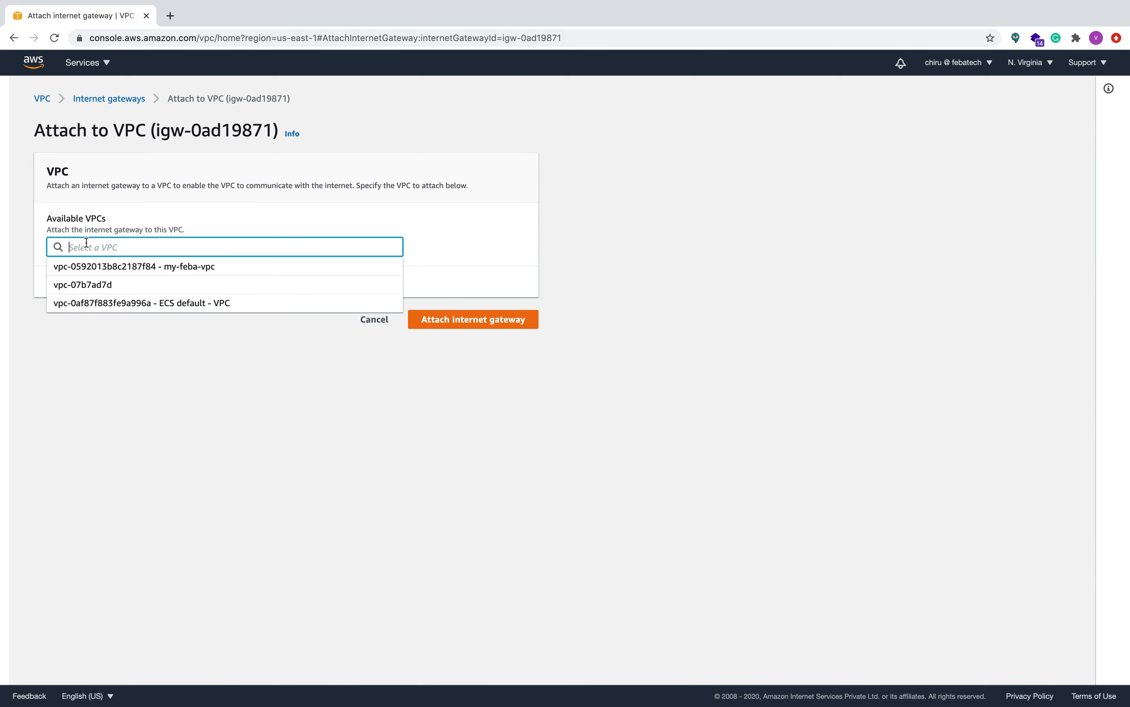
click(84, 266)
click(466, 319)
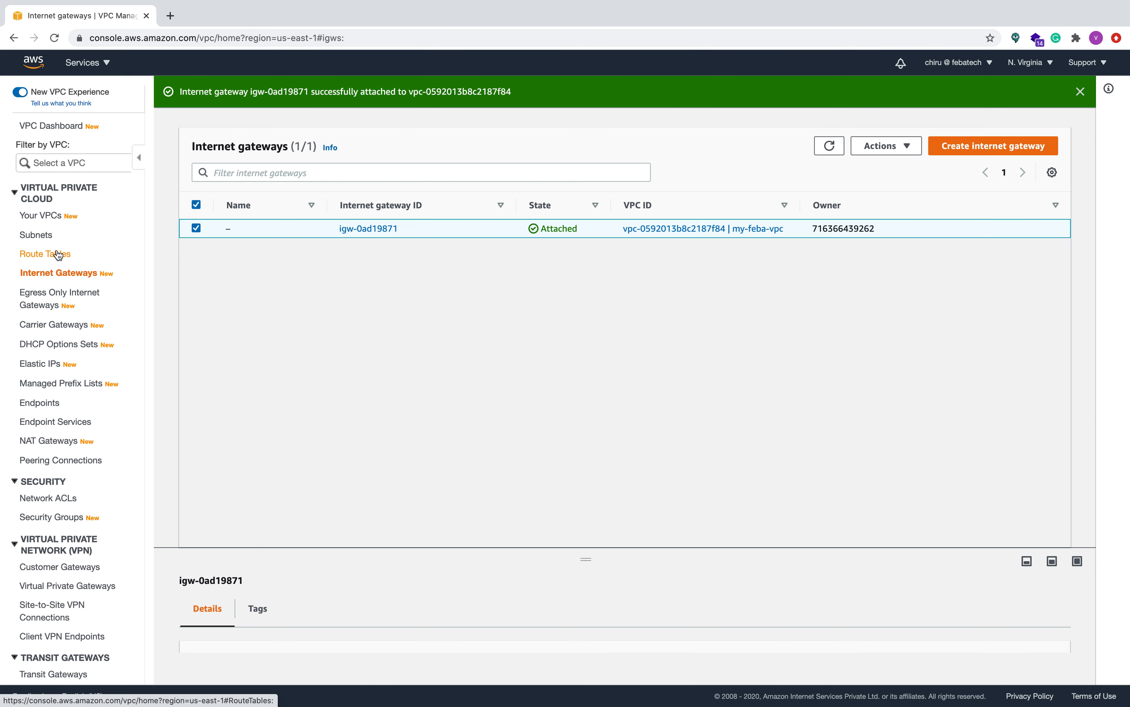
Step: Start a new subnet named mypublicsubnet in my-feba-vpc (vpc-0592013b8c2187f84)
click(47, 239)
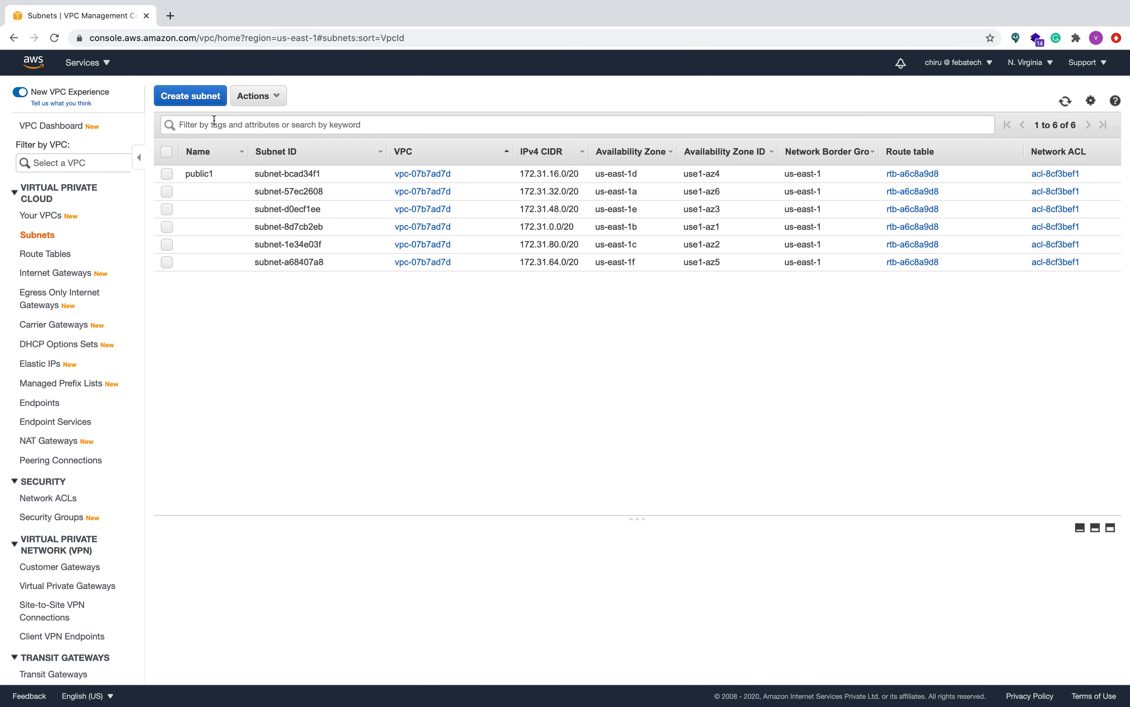
click(200, 94)
click(247, 173)
text(myp)
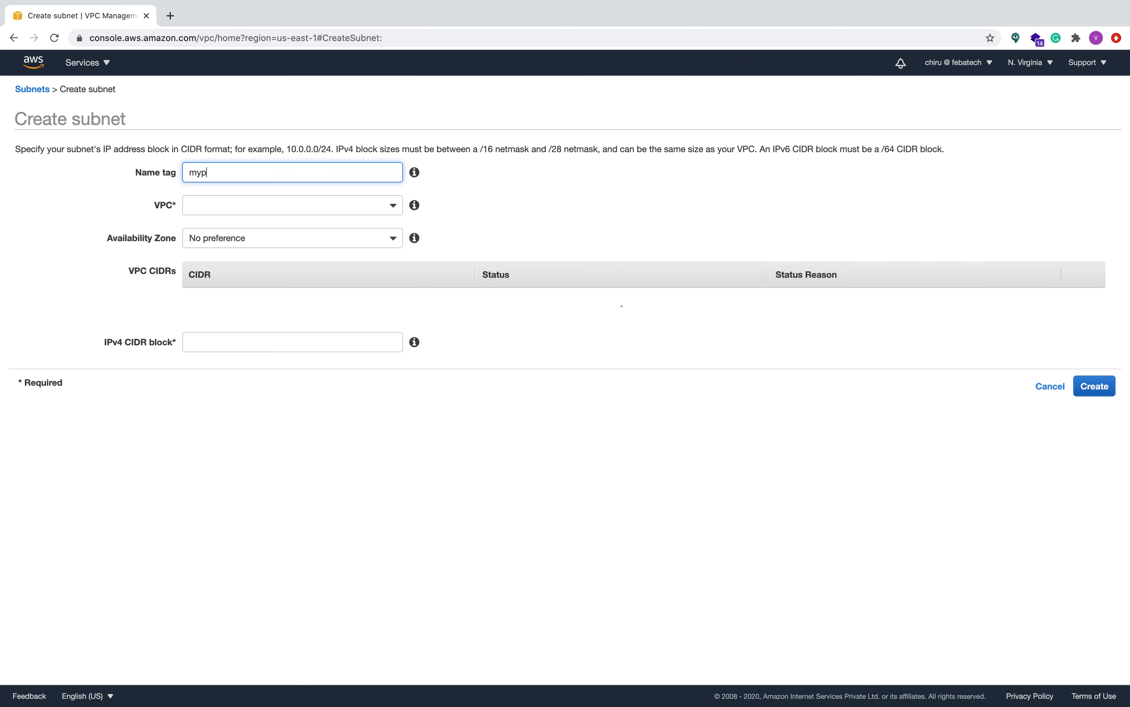
text(ublicsubnet)
click(234, 207)
click(264, 260)
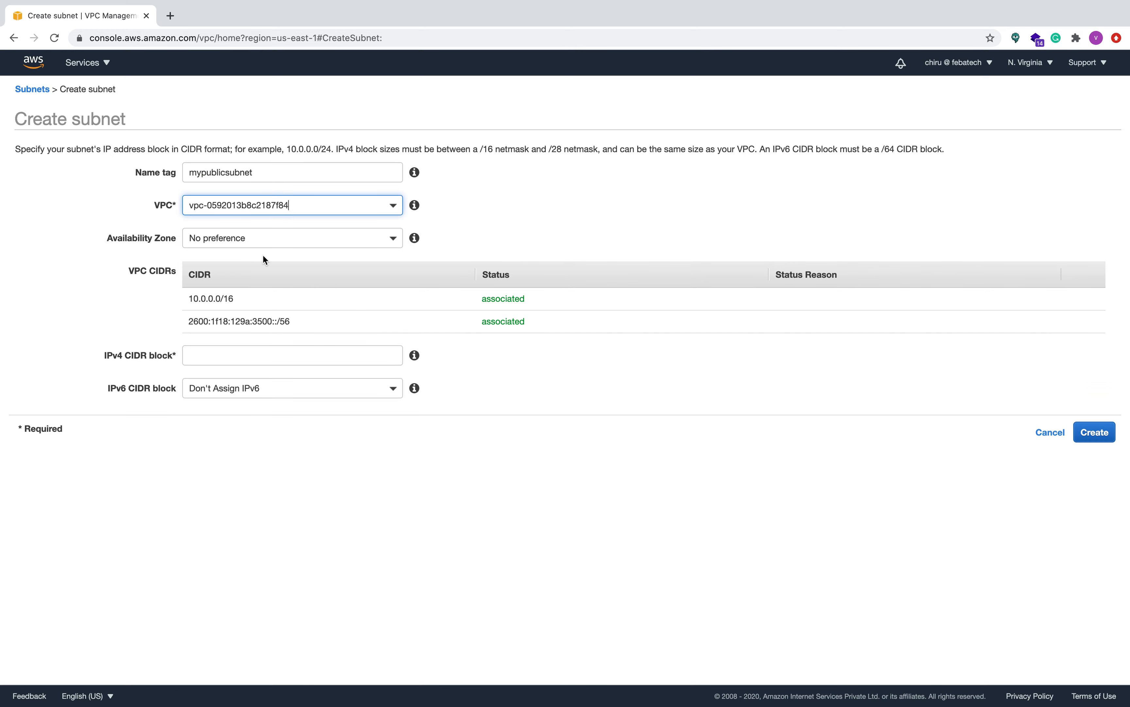
Step: Set the subnet's availability zone to us-east-1a and IPv4 CIDR block to 10.0.1.0/24, and create it
click(242, 238)
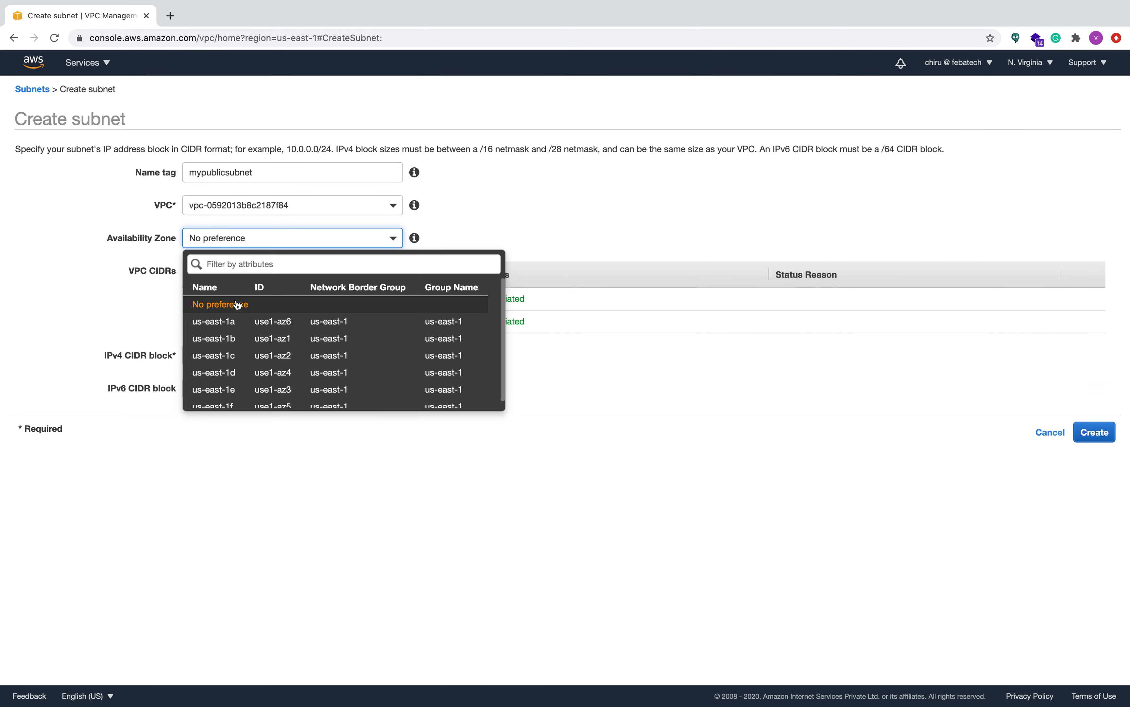
click(232, 323)
click(240, 356)
text(10.0.1.0/24)
click(389, 491)
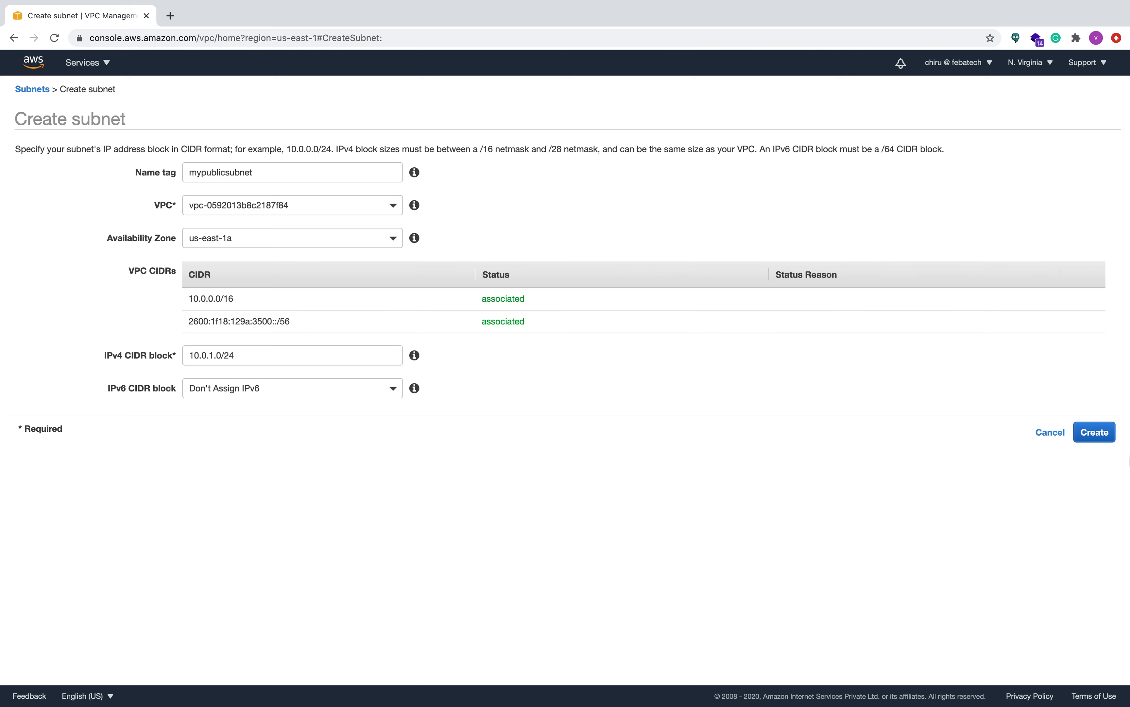
click(1095, 432)
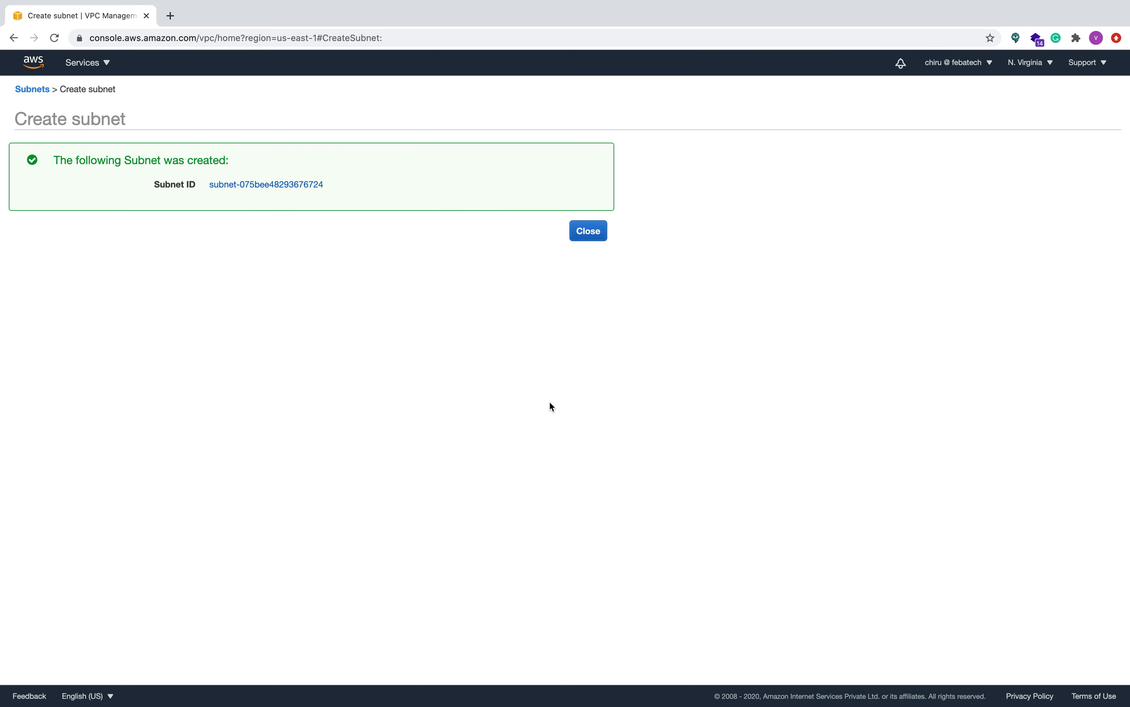
click(589, 231)
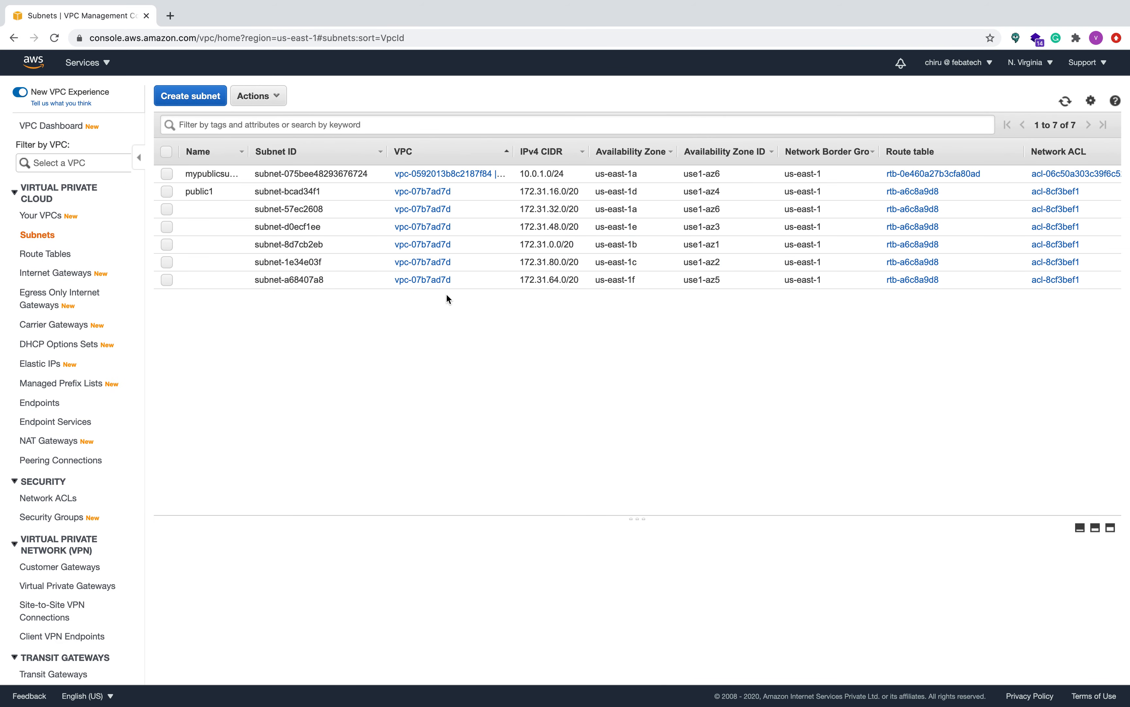
mouse_move(245, 174)
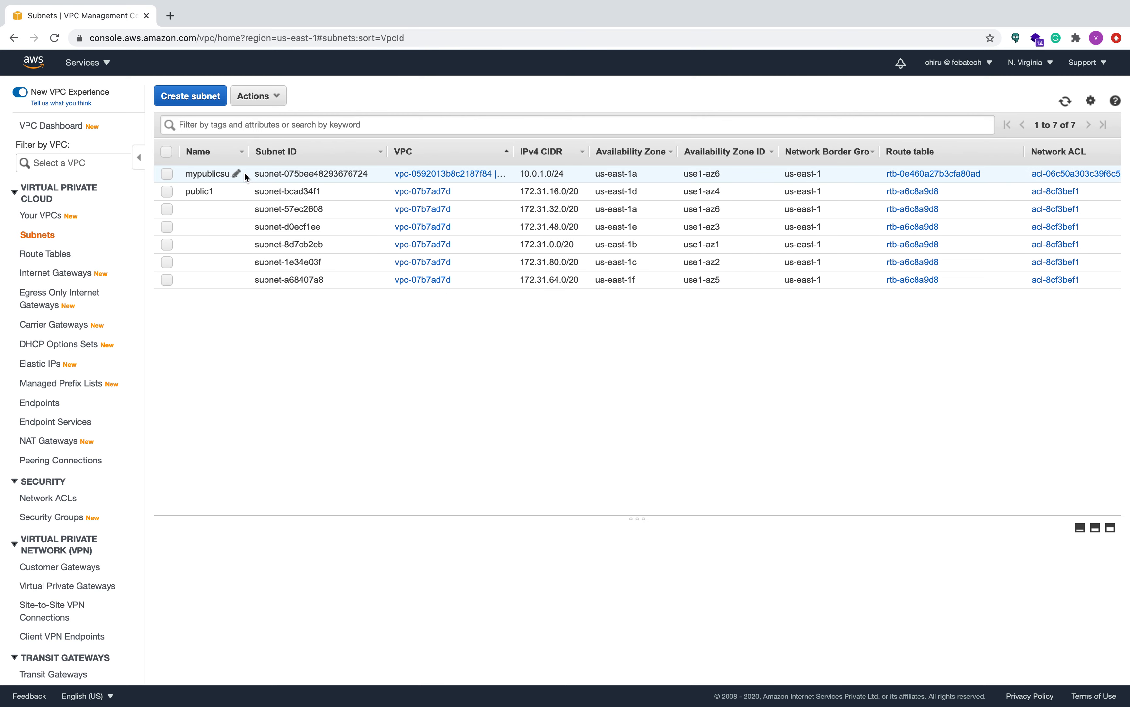
Step: Open the routes of my-feba-vpc's main route table (rtb-0e460a27b3cfa80ad) for editing
click(54, 257)
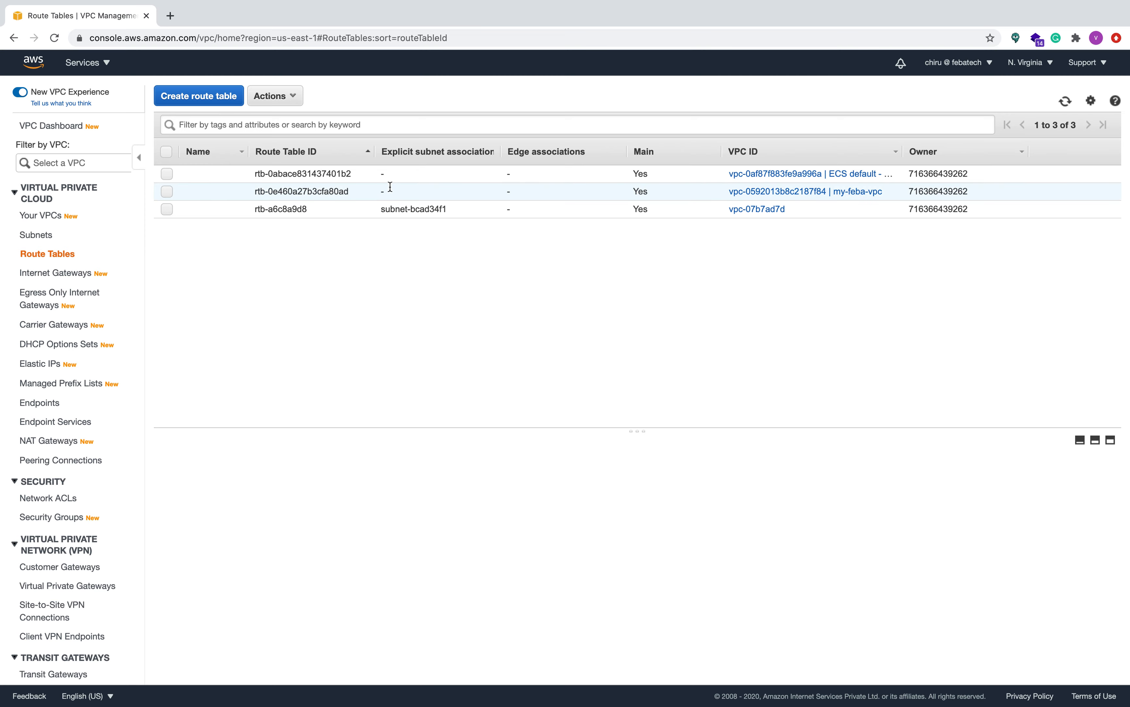
click(167, 191)
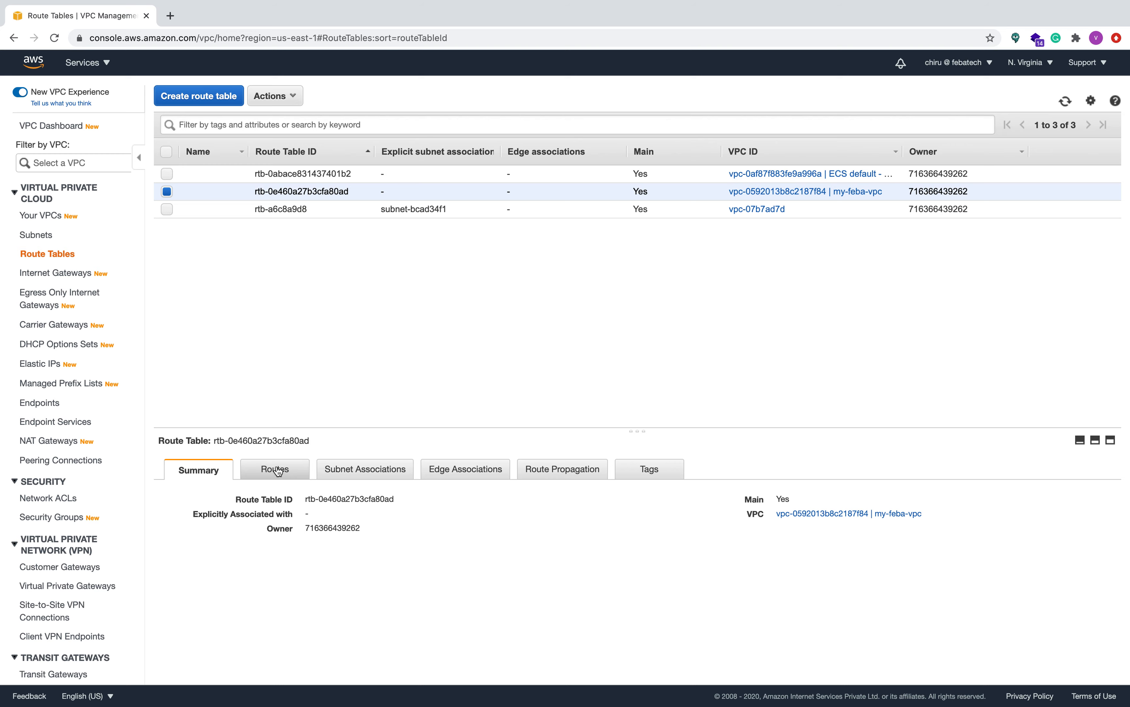
click(296, 462)
scroll(267, 560, down, 1)
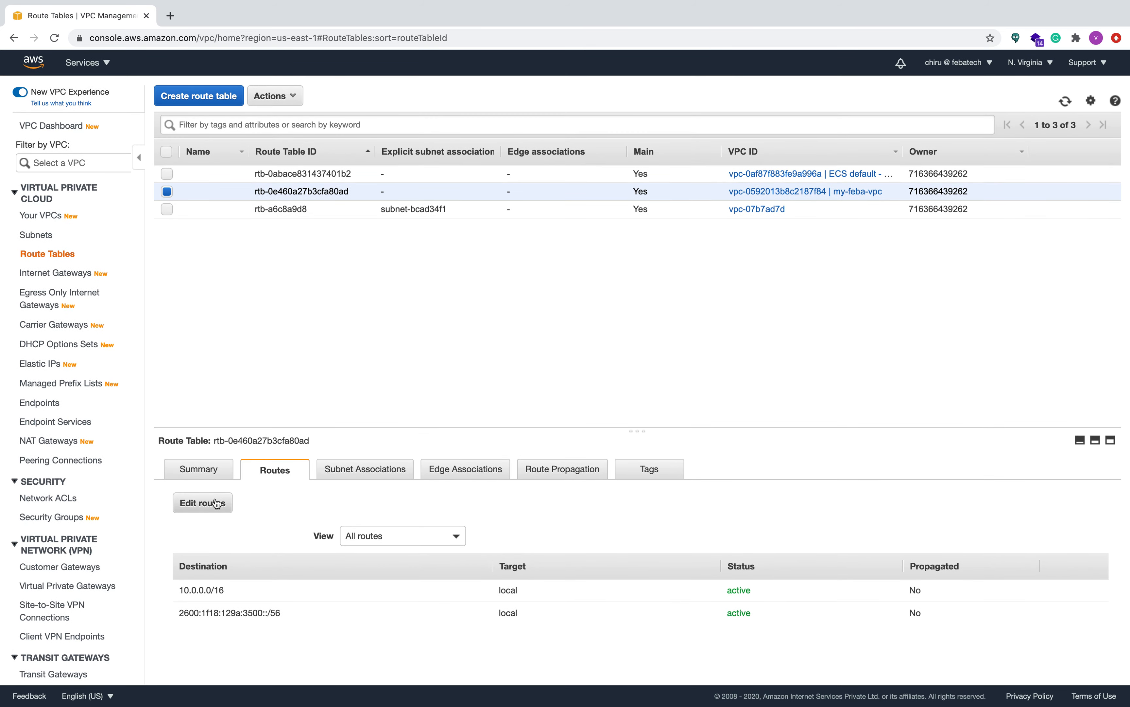
click(205, 498)
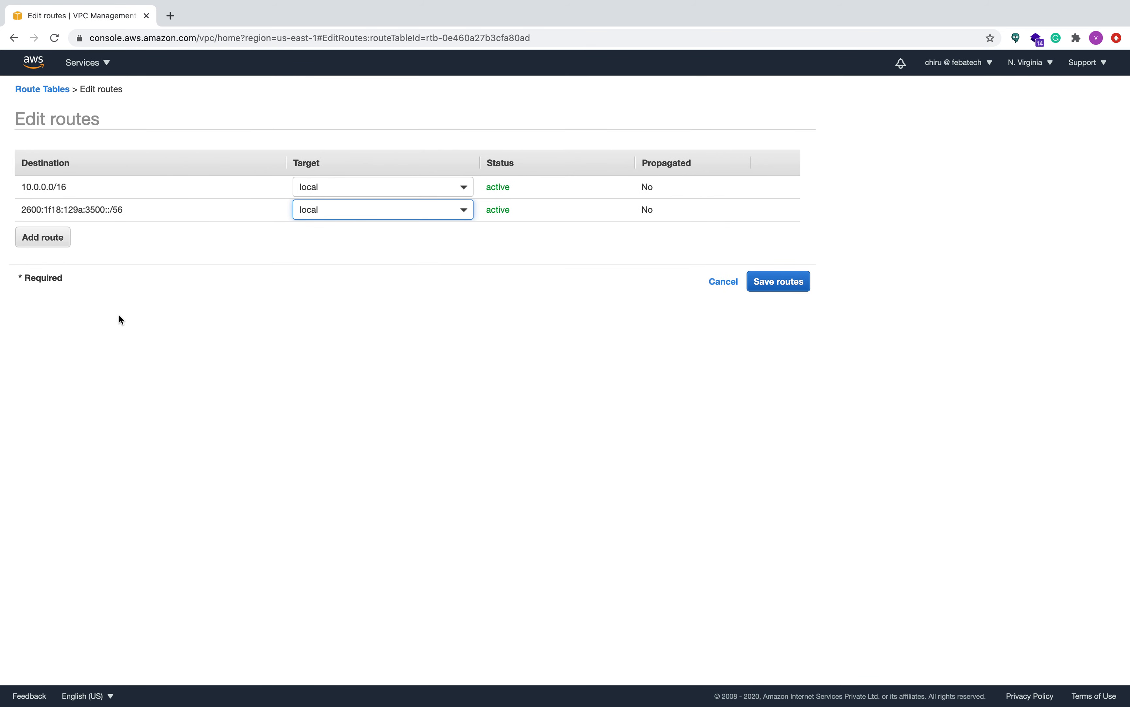
Step: Add a route with destination 0.0.0.0/0 targeting internet gateway igw-0ad19871, and save the routes
click(39, 236)
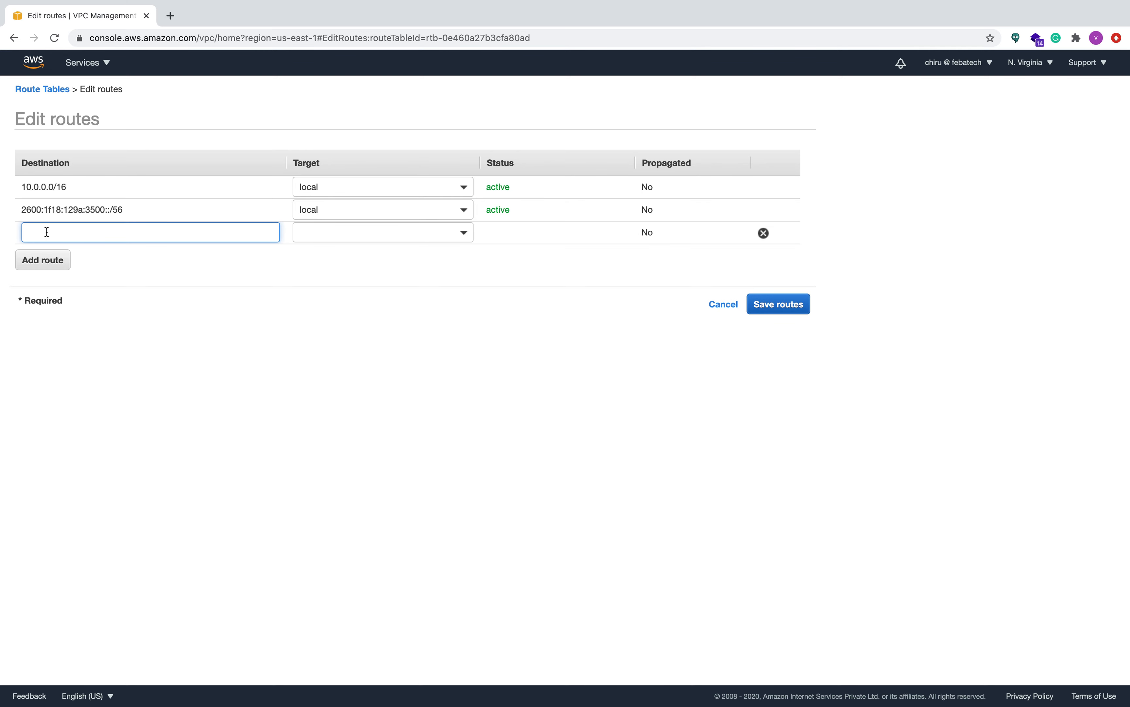
text(0.0)
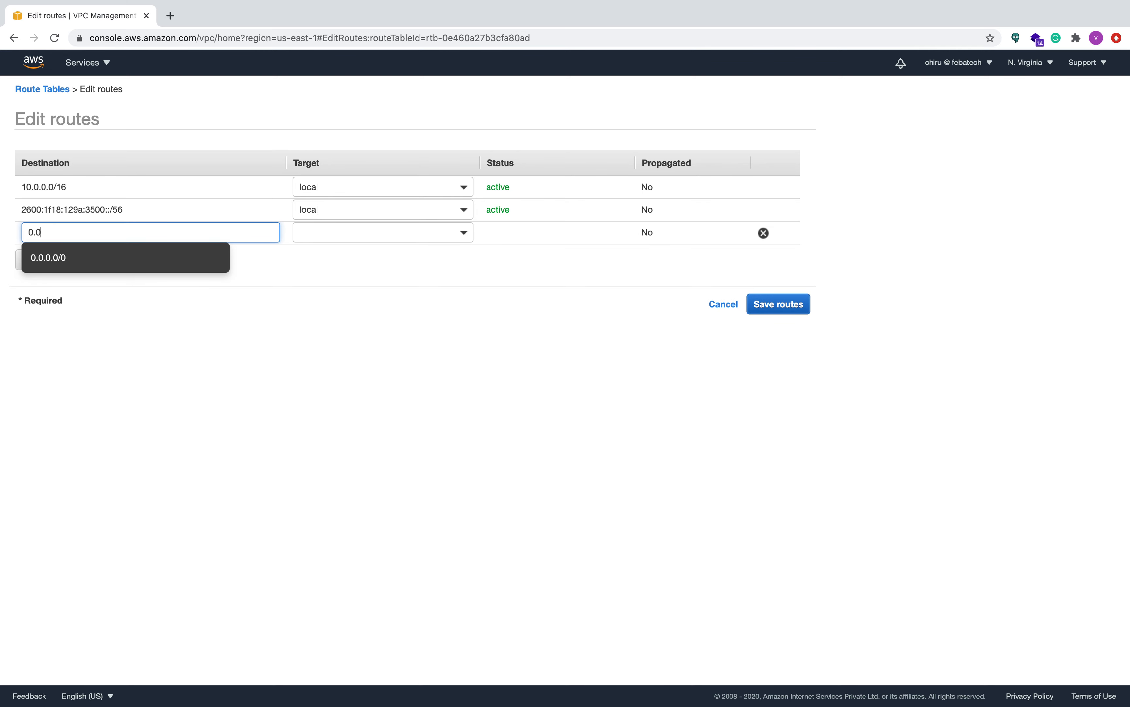
click(47, 256)
click(461, 231)
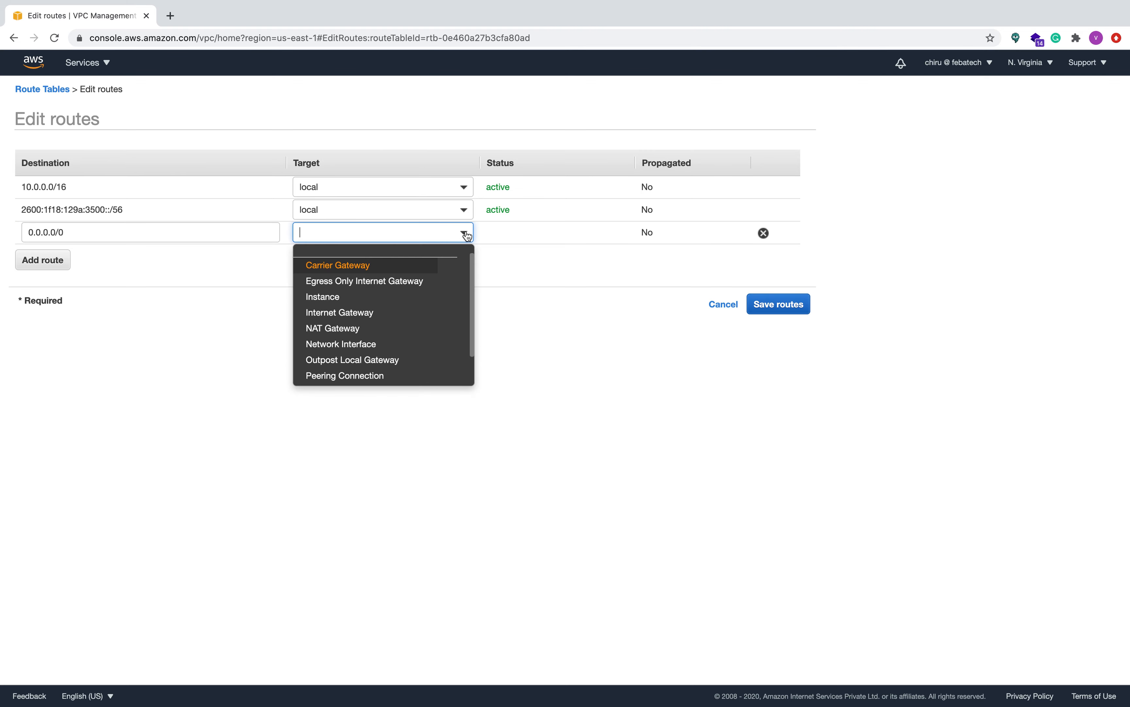
click(354, 313)
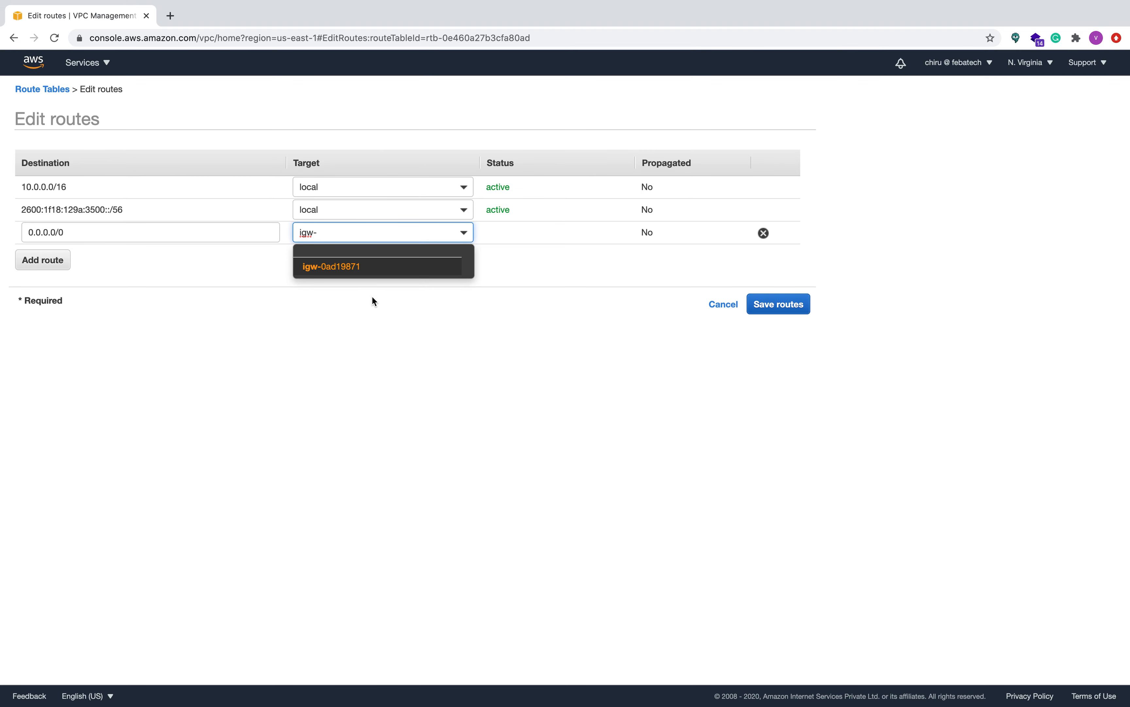
click(335, 268)
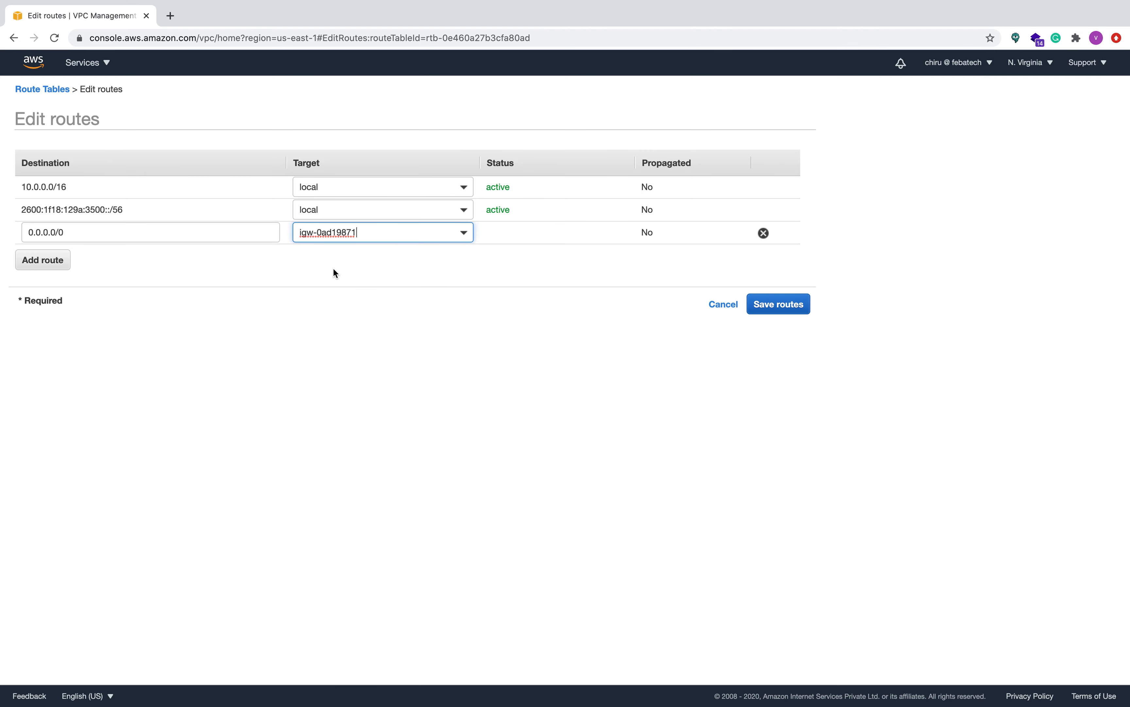
click(790, 308)
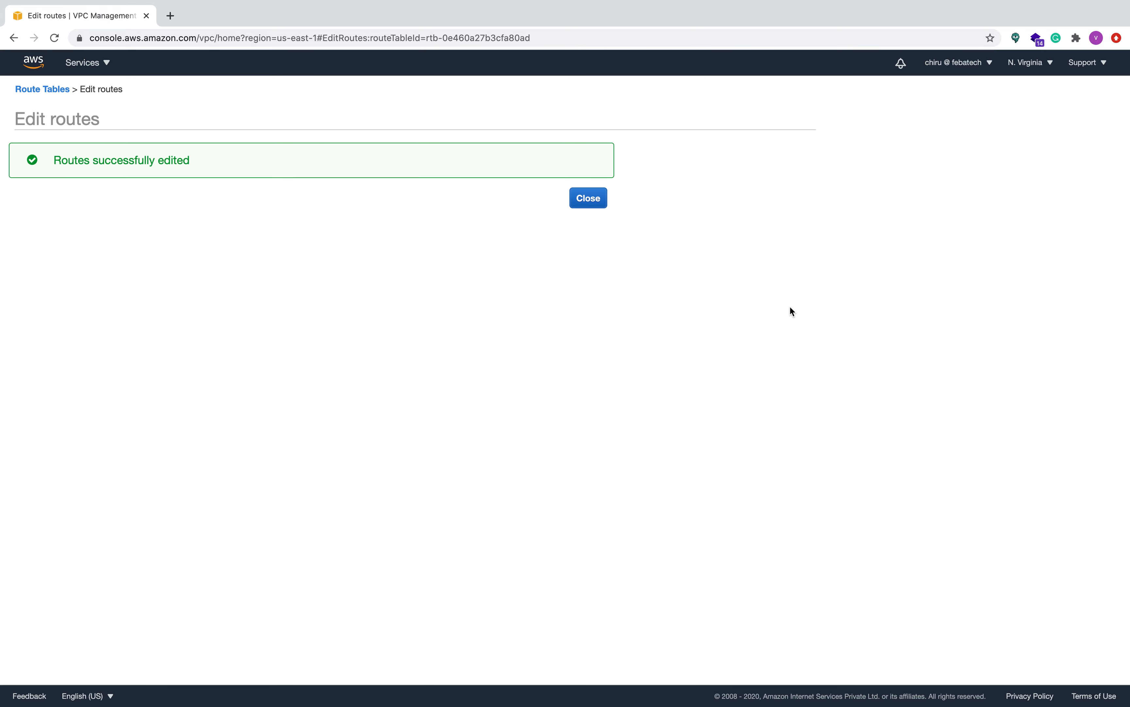
click(575, 195)
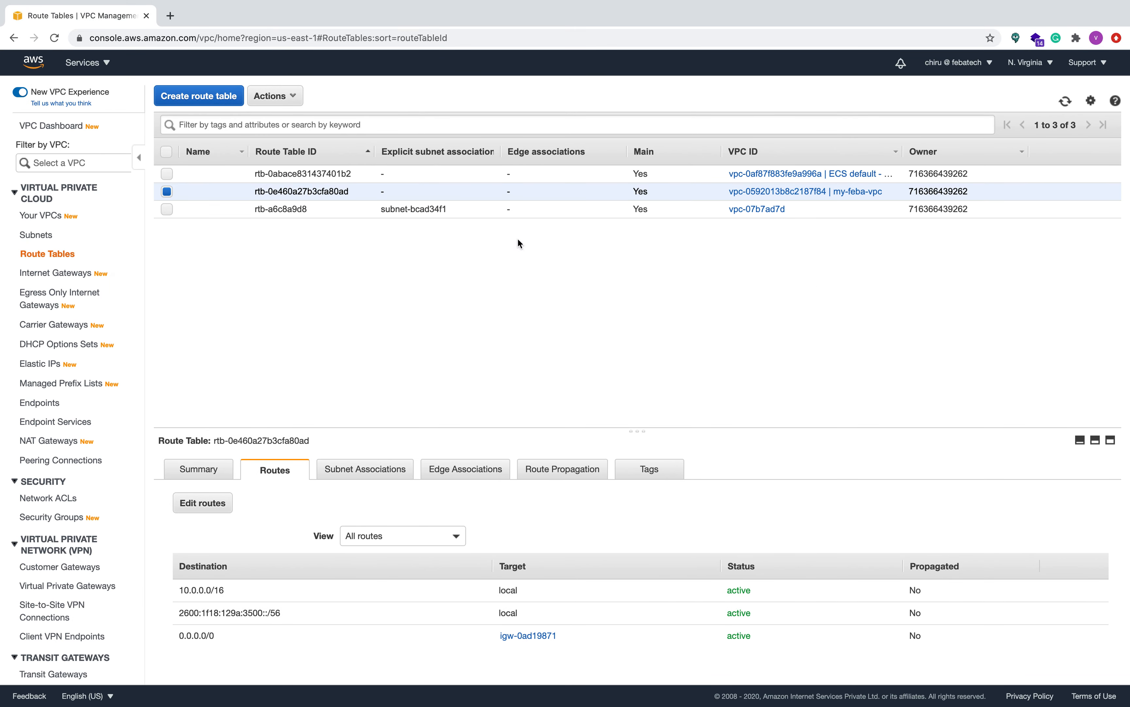
Step: Associate the mypublicsubnet subnet (10.0.1.0/24) explicitly with my-feba-vpc's route table and save the association
click(370, 475)
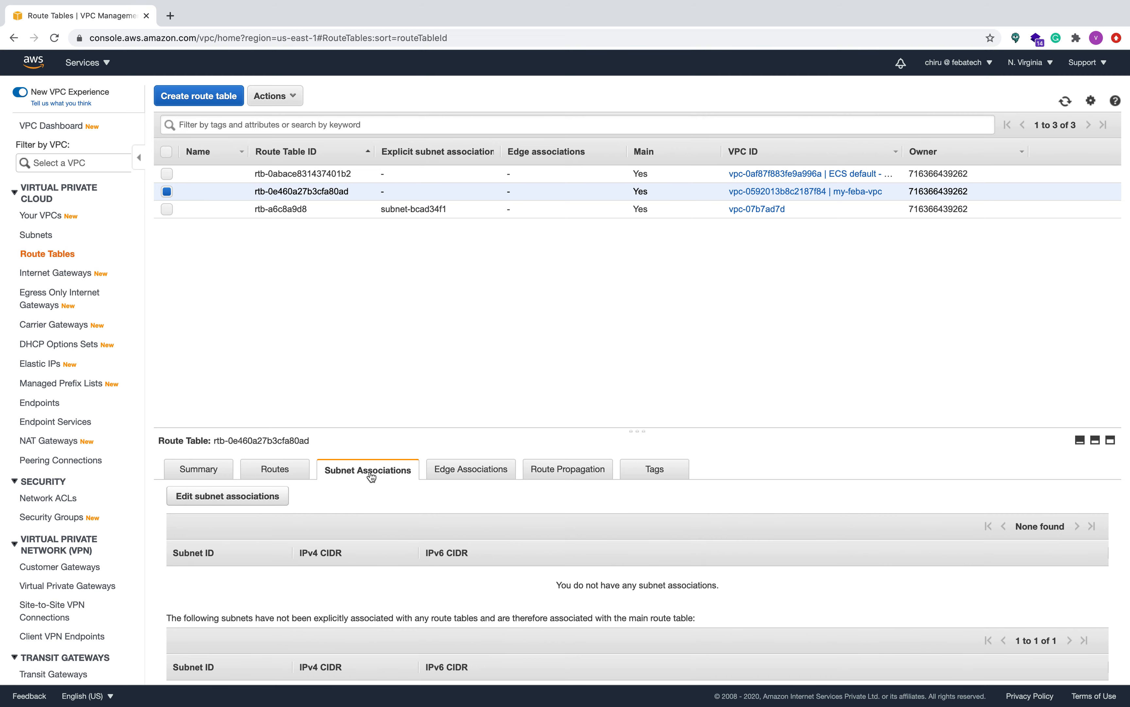
click(237, 495)
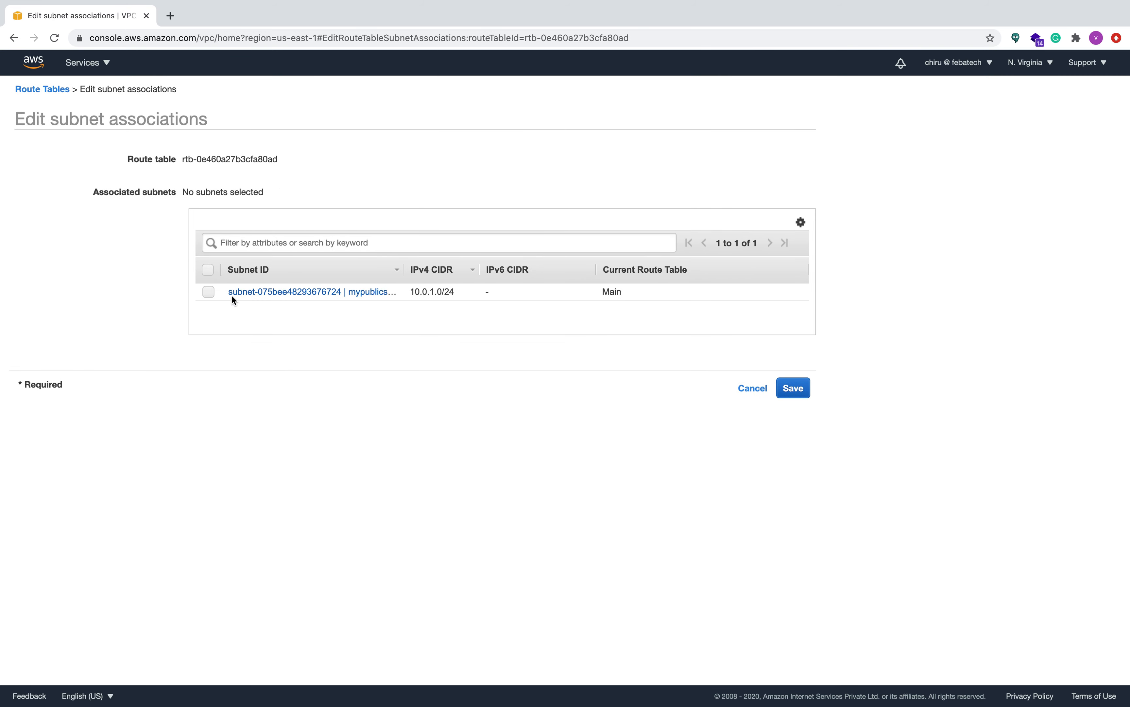
click(210, 292)
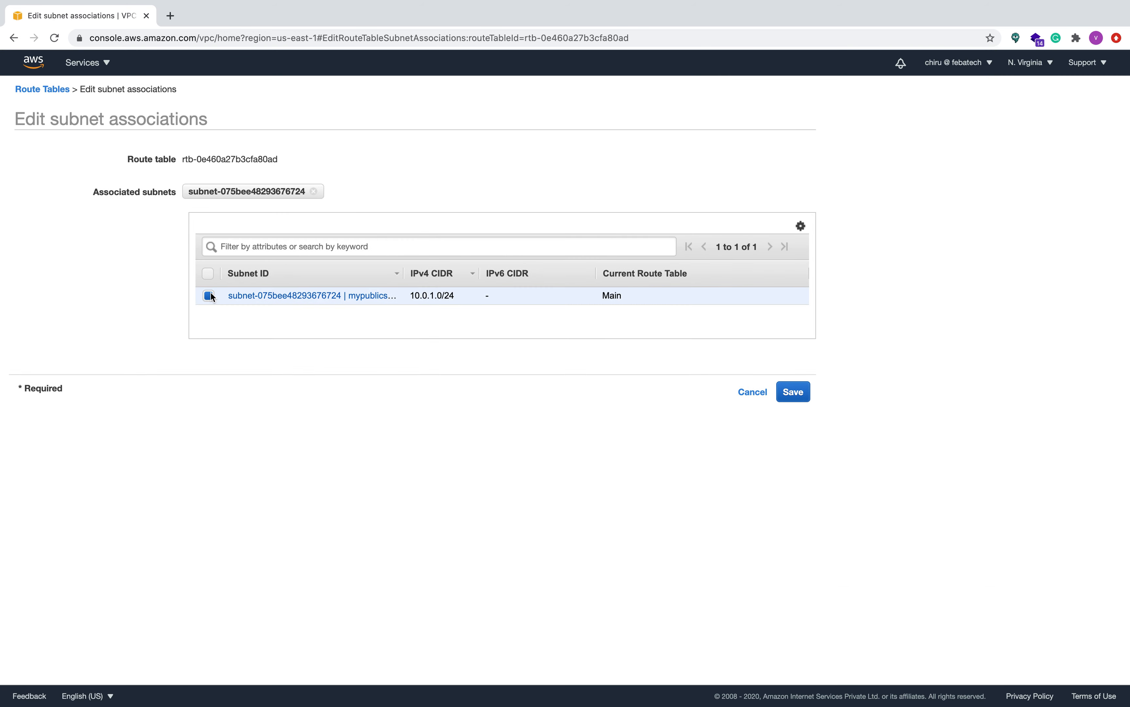
click(795, 389)
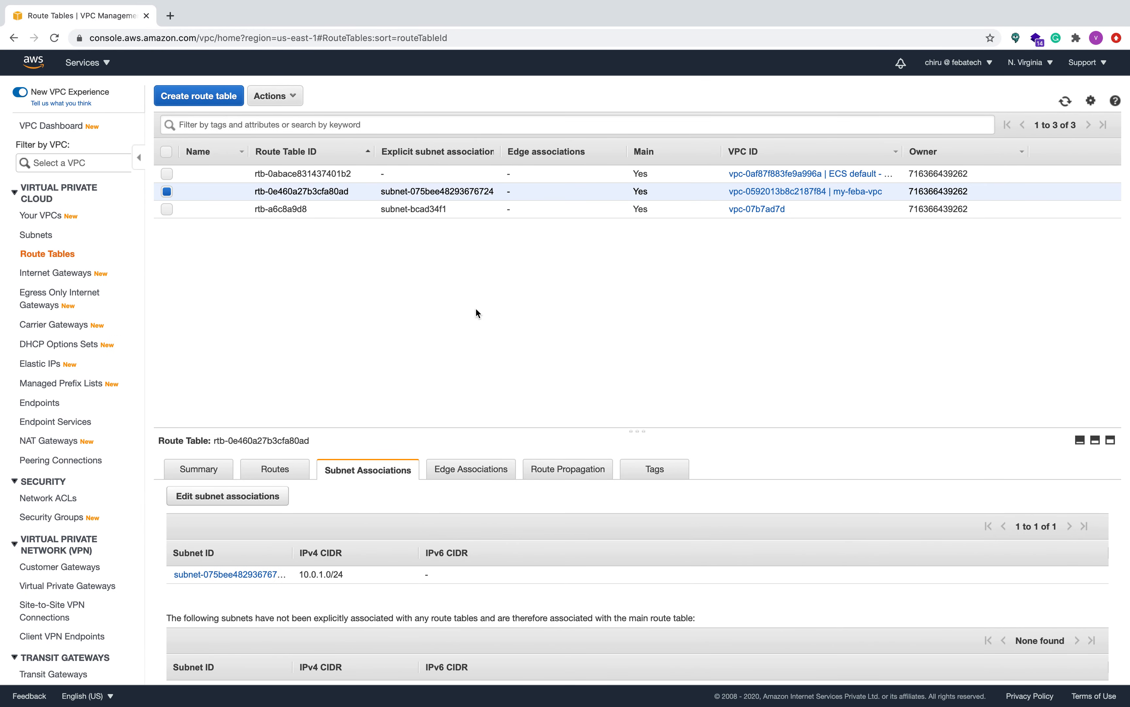
Step: Copy the route tables page address and open it in a second browser tab
key(super+Tab)
click(147, 40)
key(ctrl+c)
click(170, 16)
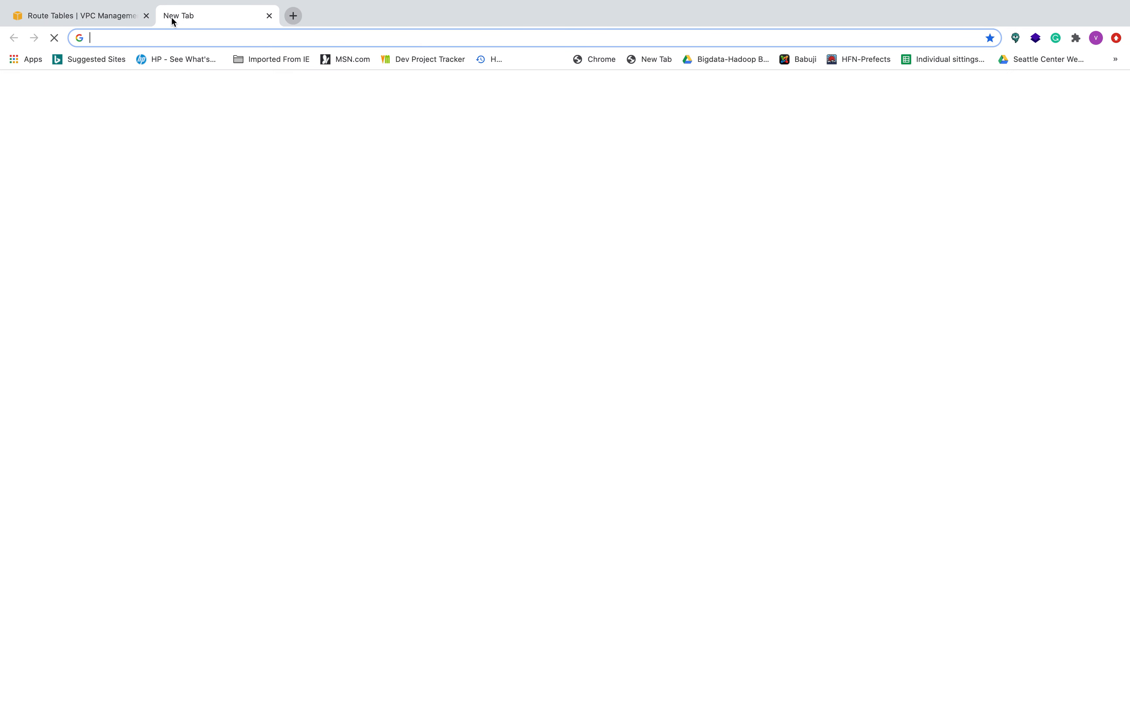
key(ctrl+v)
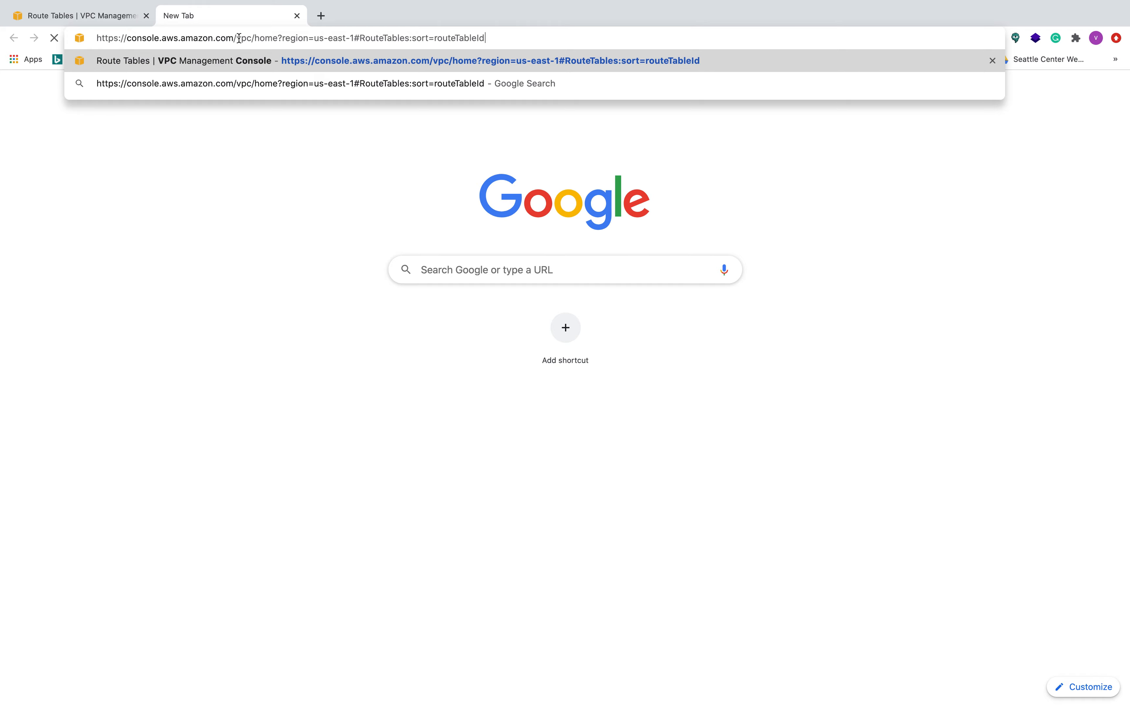
key(Return)
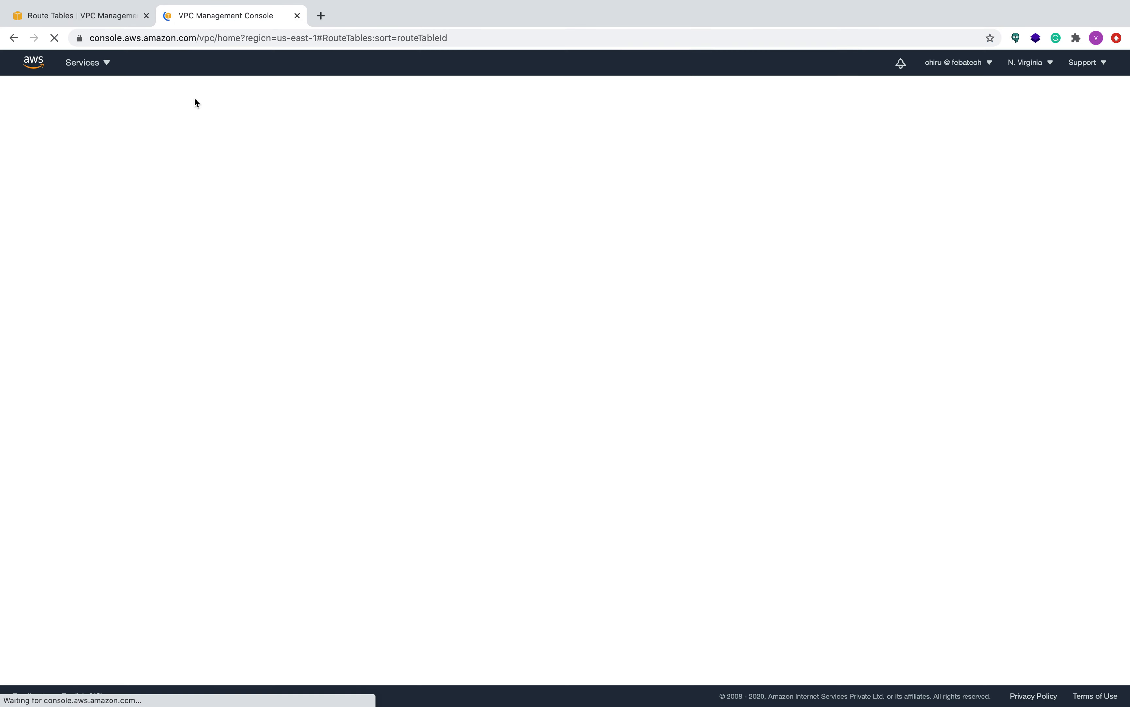
Step: Go to the EC2 service in the second tab and open its running instances list
click(82, 64)
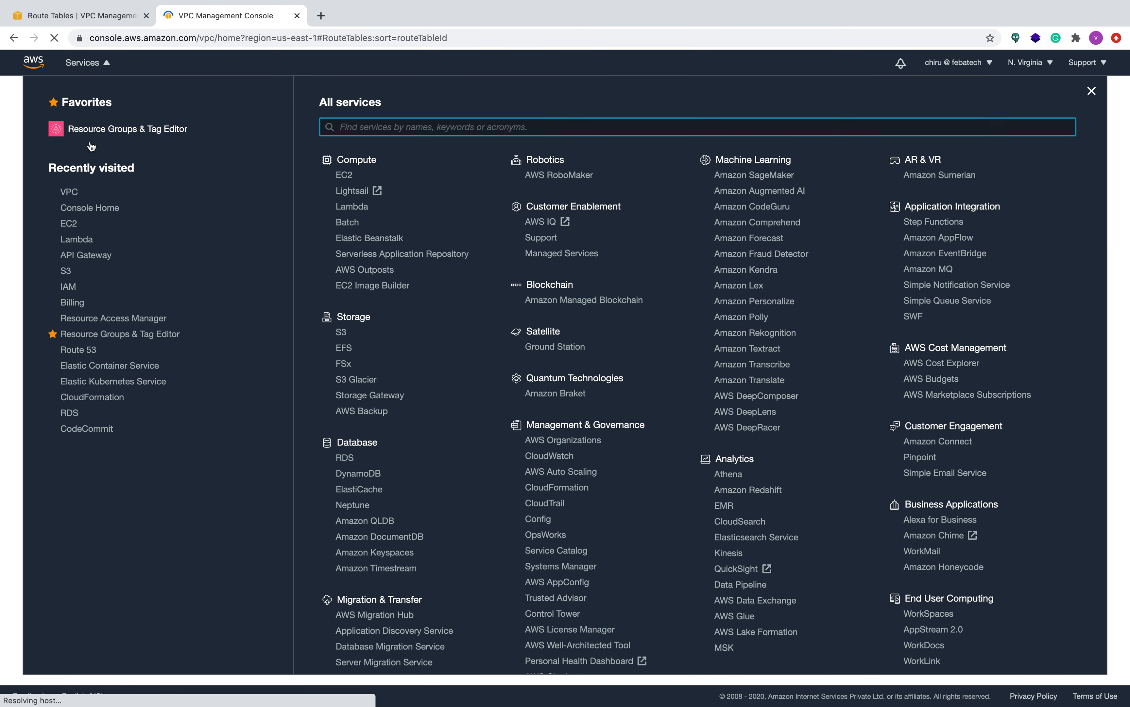
click(346, 175)
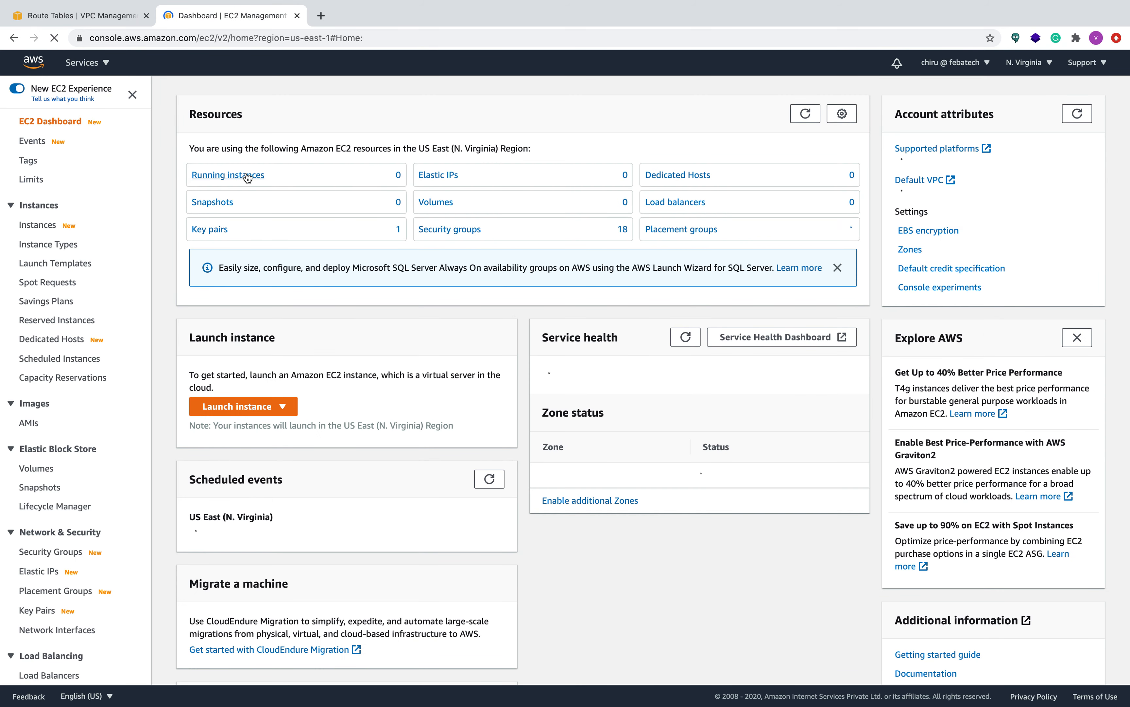
click(246, 176)
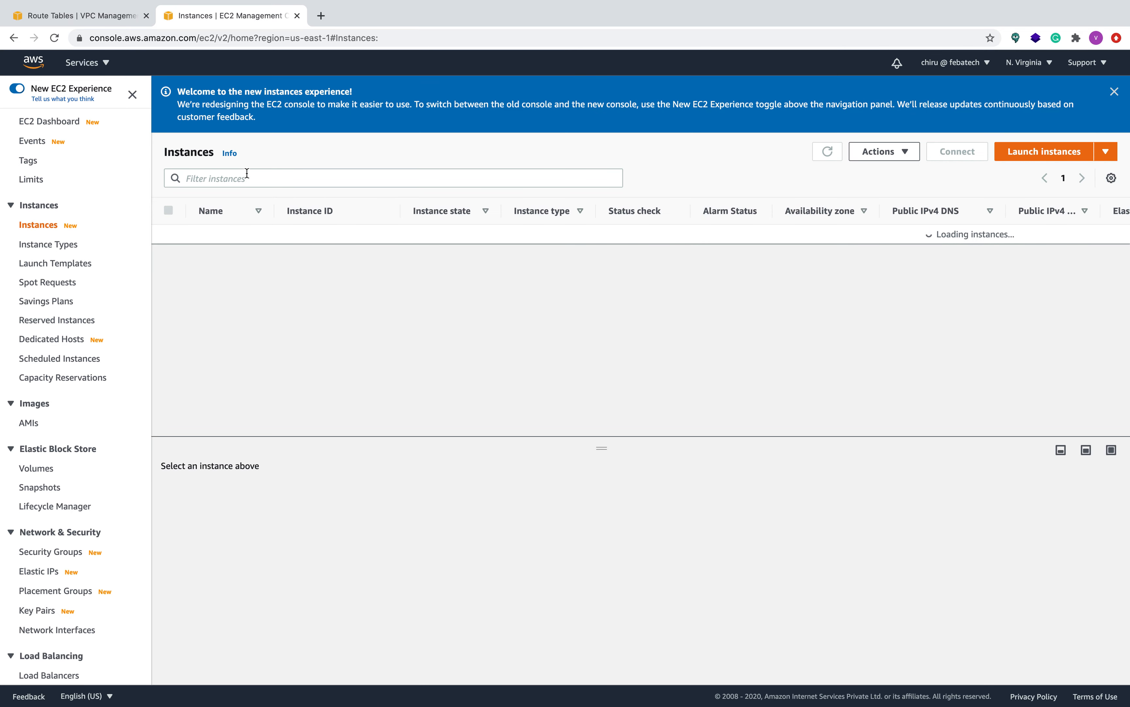
Step: Start launching an instance from the 64-bit x86 Amazon Linux 2 AMI, accept the t2.micro type and continue to the instance details
click(1042, 154)
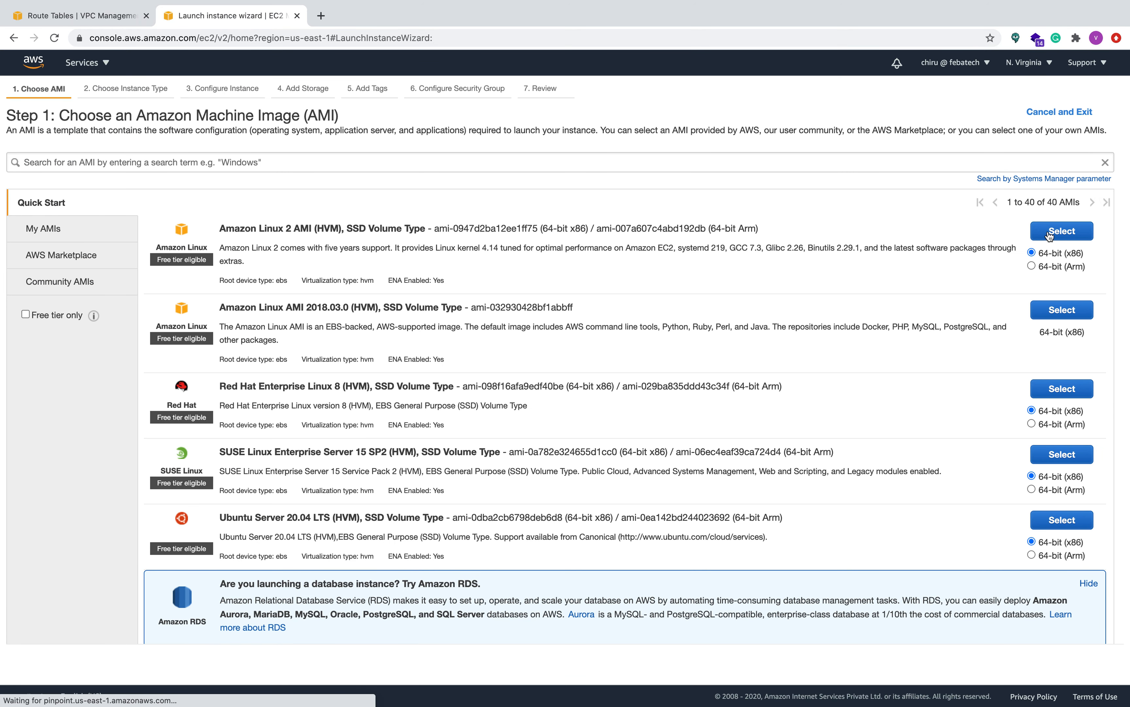
click(1062, 231)
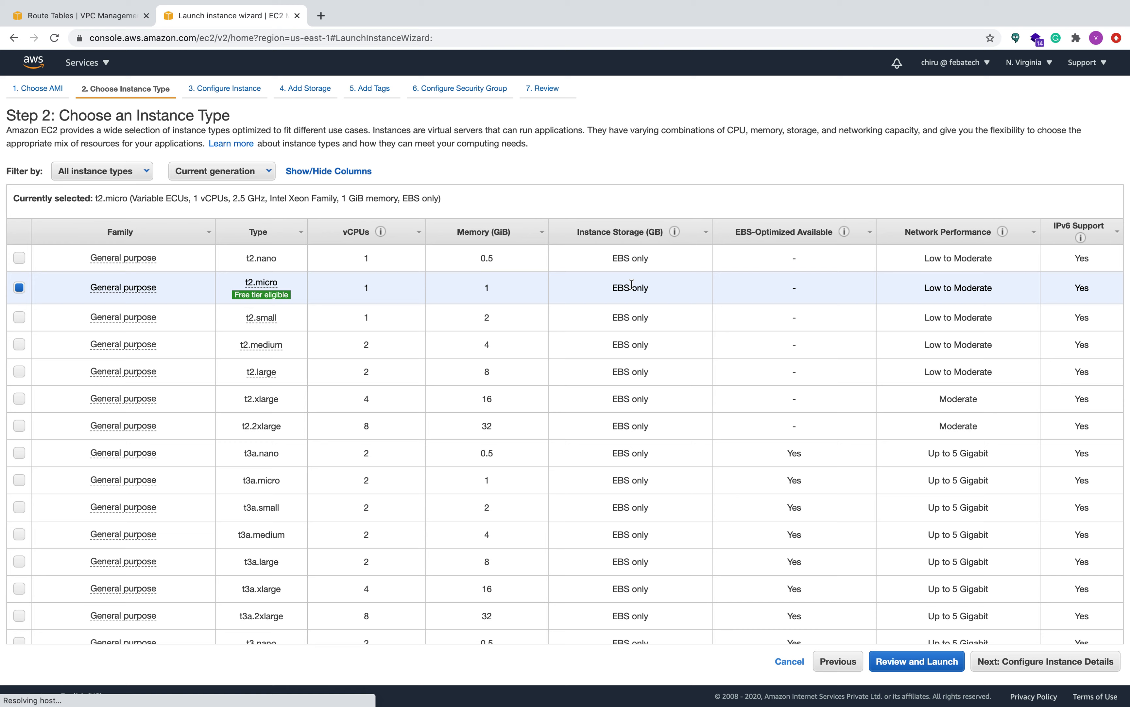
click(1027, 661)
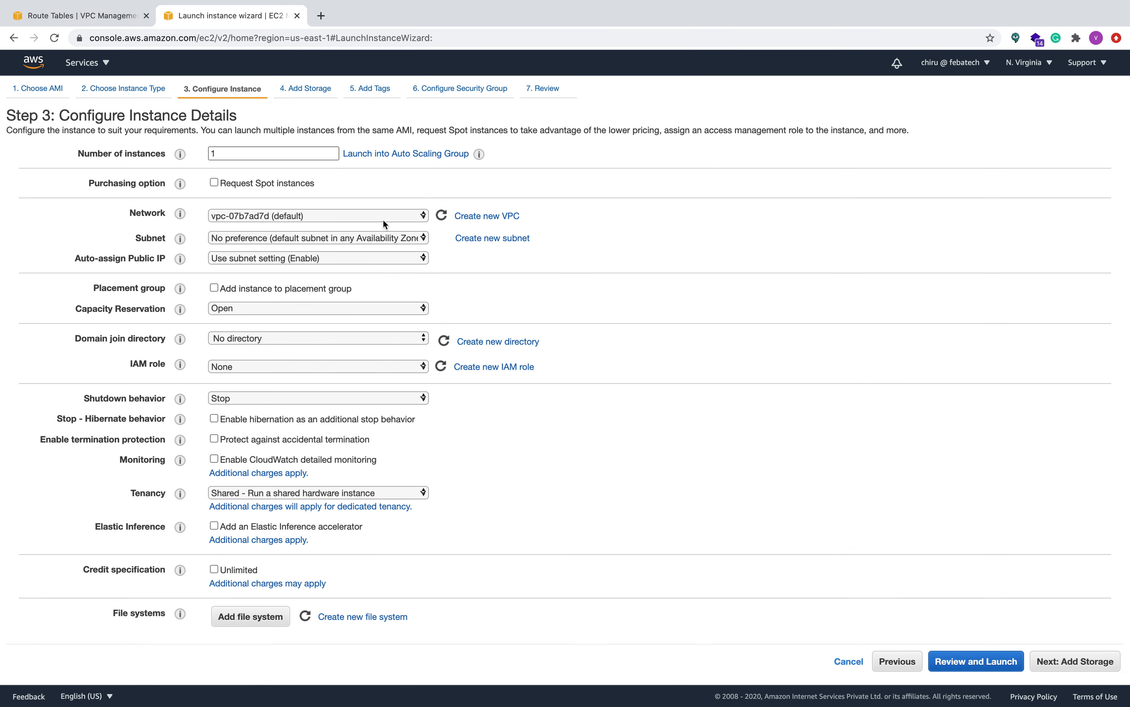
Step: Set the instance's network to my-feba-vpc and enable automatic public IP assignment
click(382, 218)
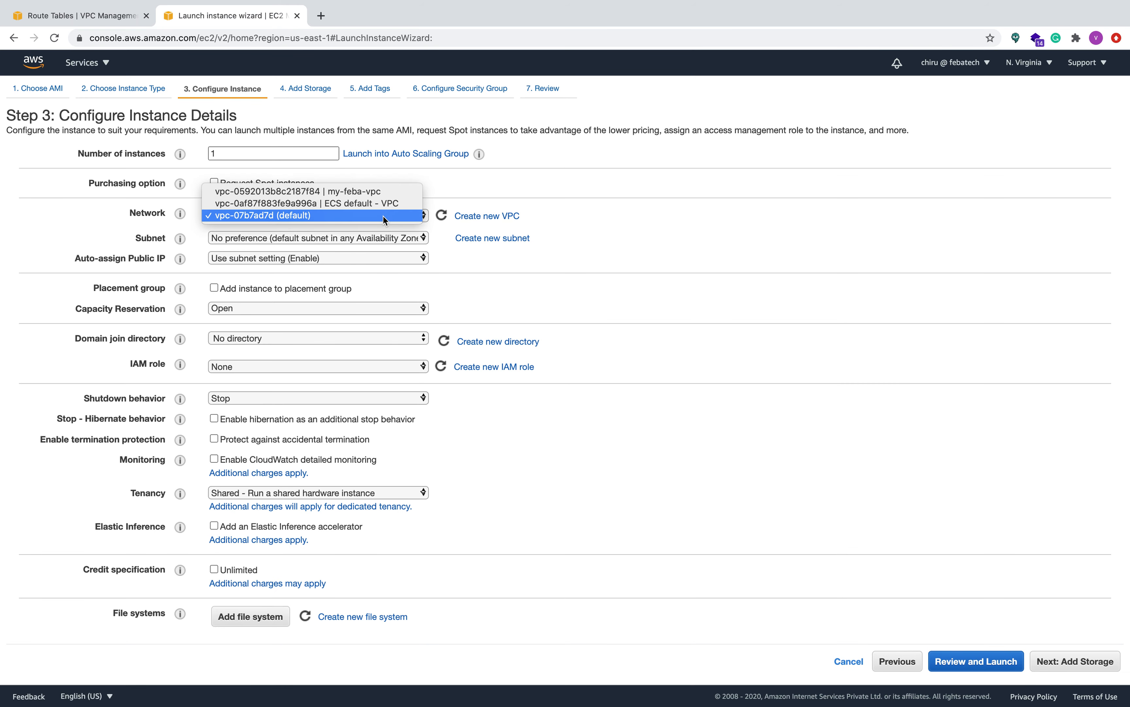
click(373, 191)
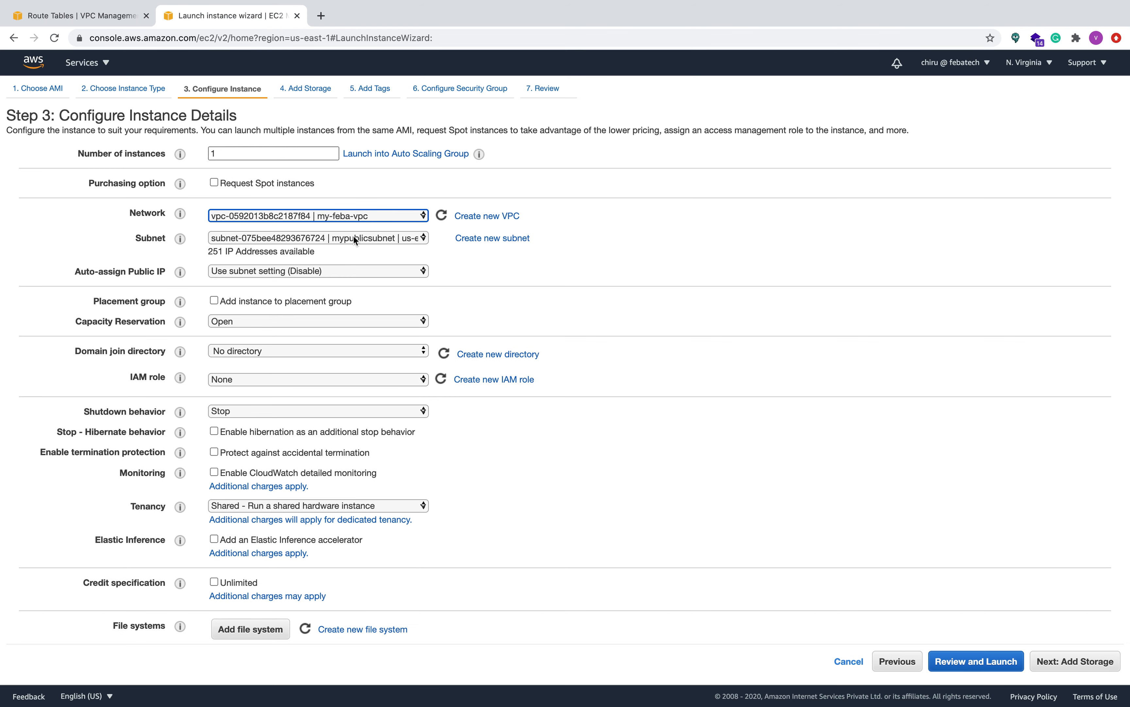
click(303, 276)
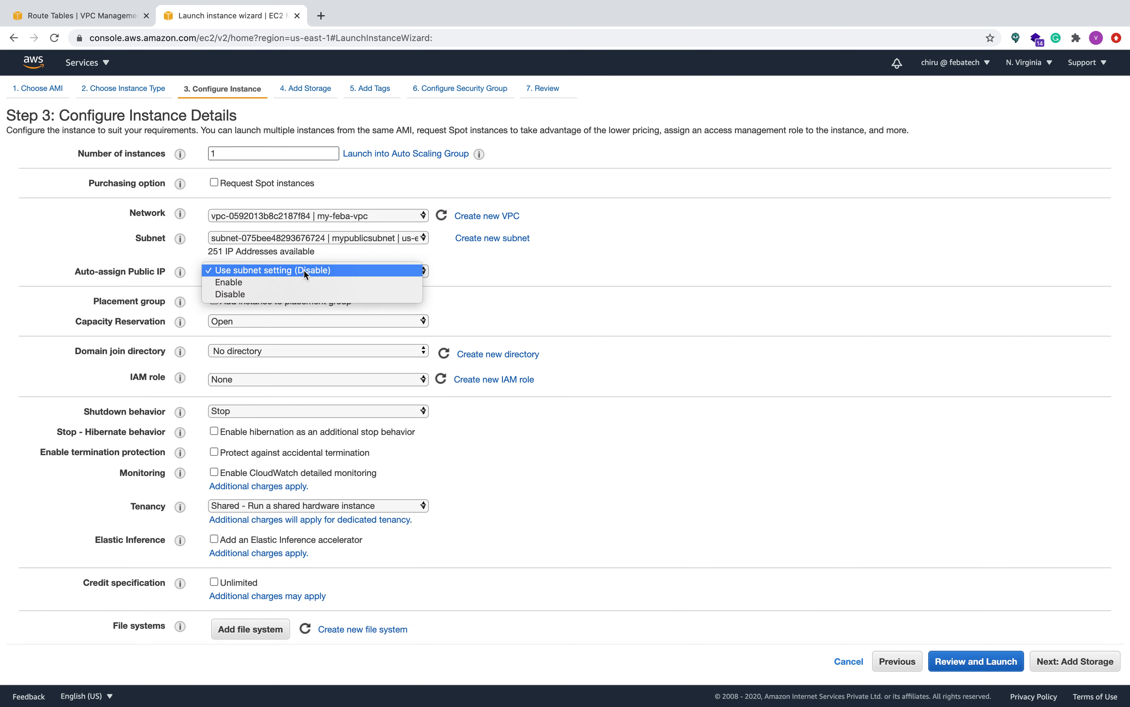
click(280, 283)
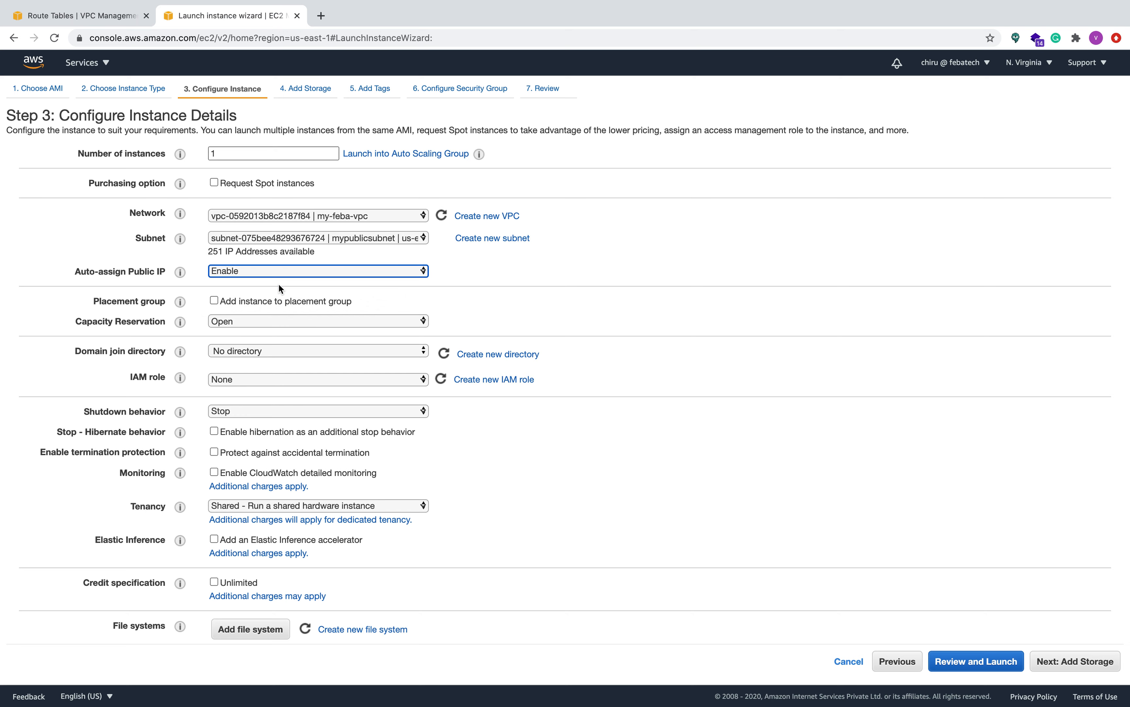
click(520, 266)
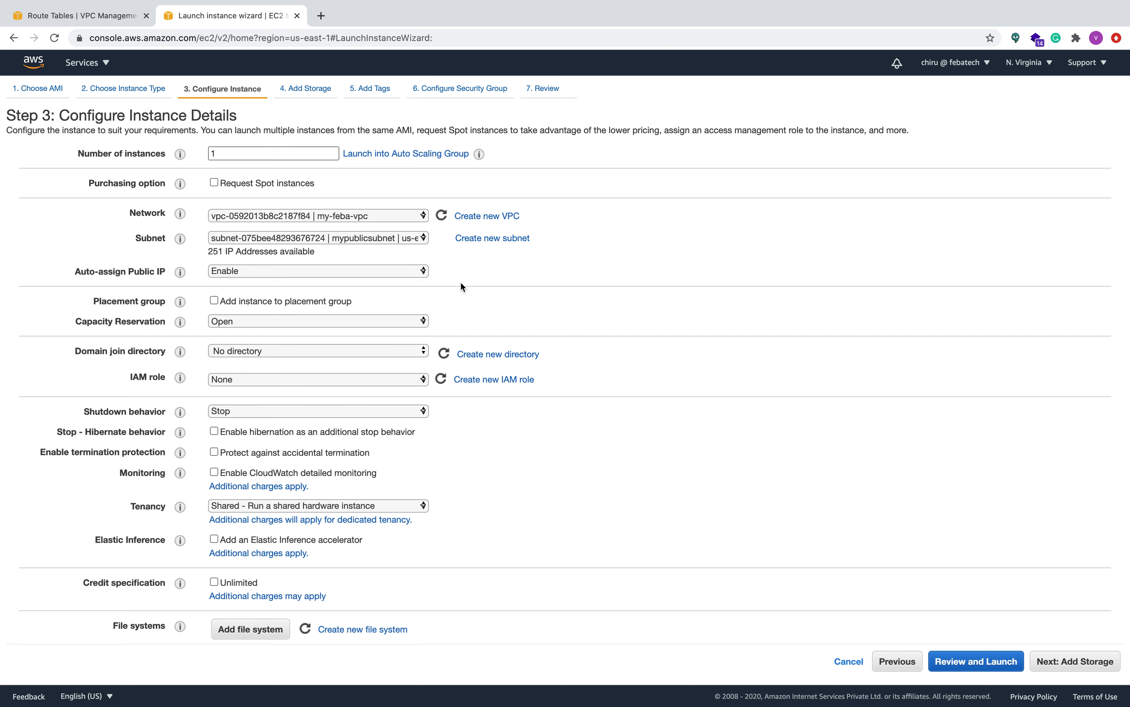
Step: Place the cursor in the instance's user data field, copy the httpd bash script from slide 2 in Keynote, and return to Chrome
scroll(462, 286, down, 5)
scroll(461, 286, up, 4)
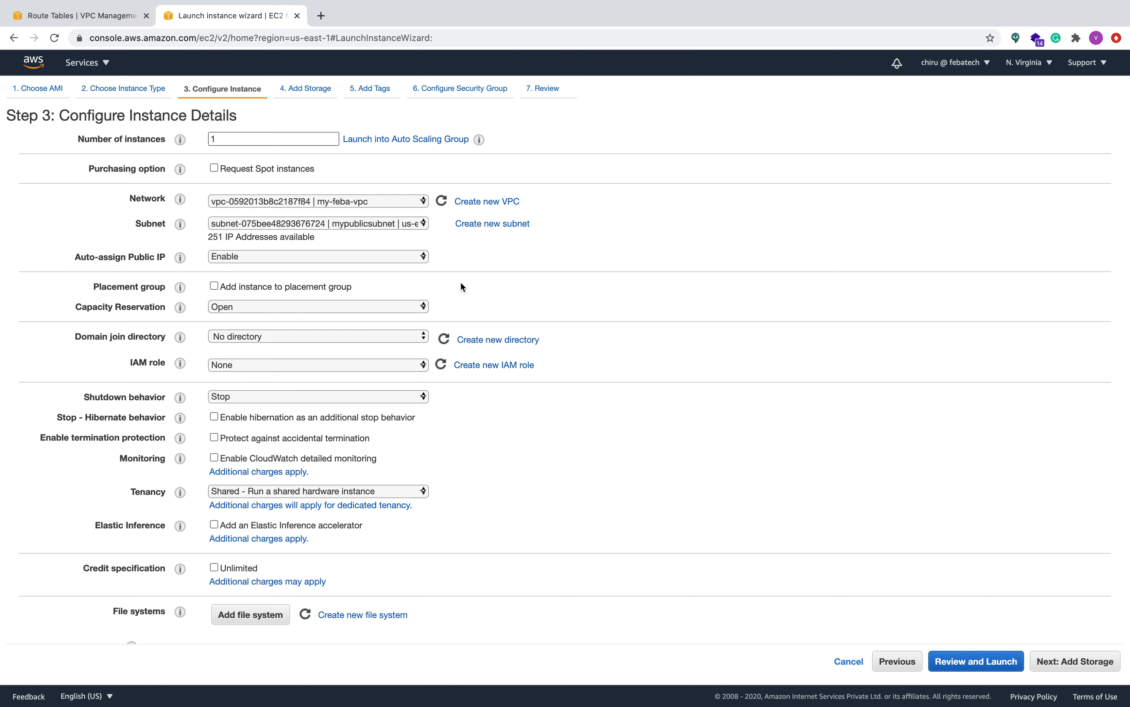
scroll(460, 286, down, 5)
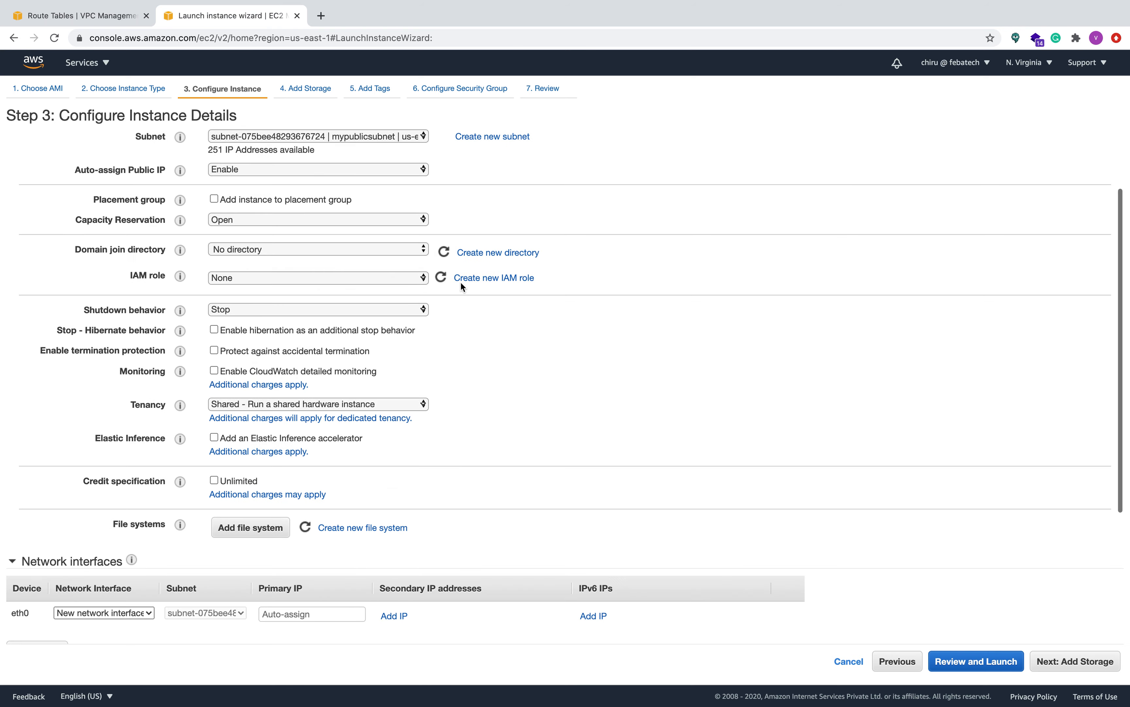
scroll(293, 549, down, 3)
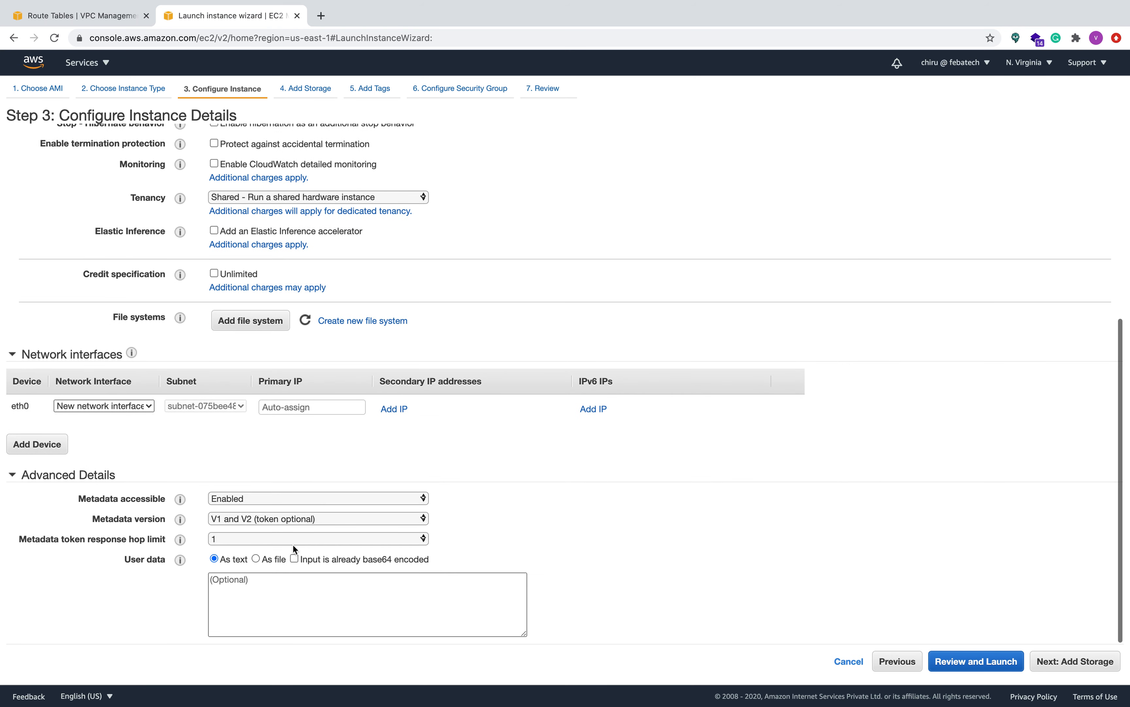
click(254, 586)
key(super+Tab)
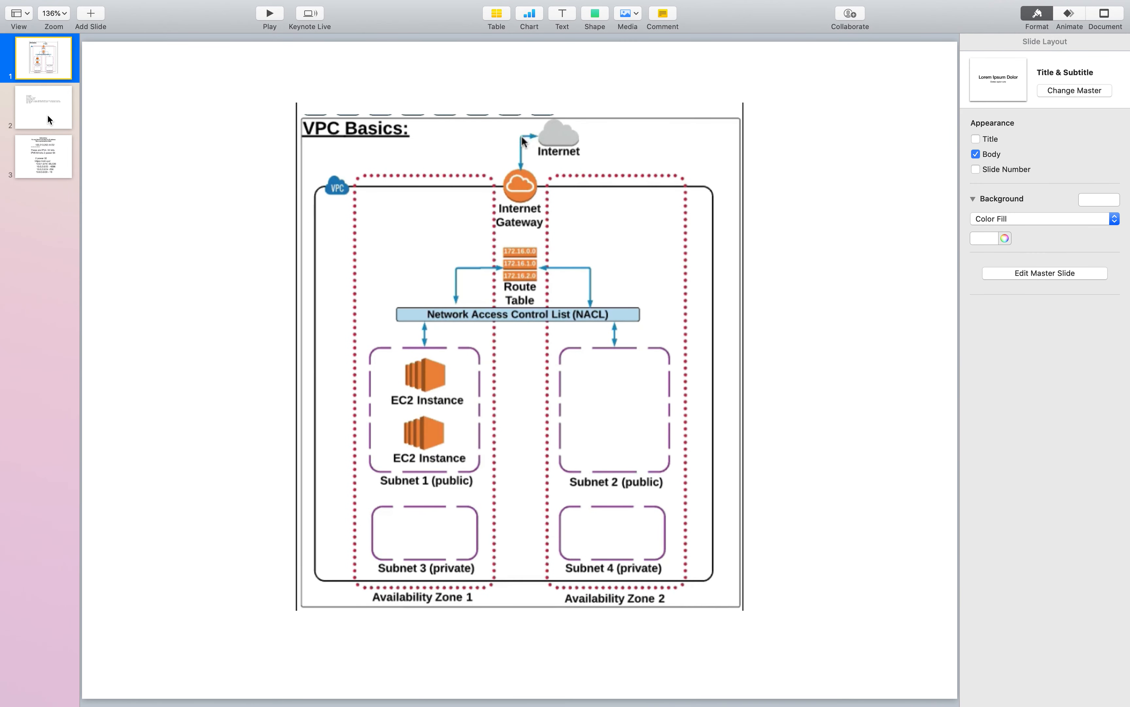
click(50, 120)
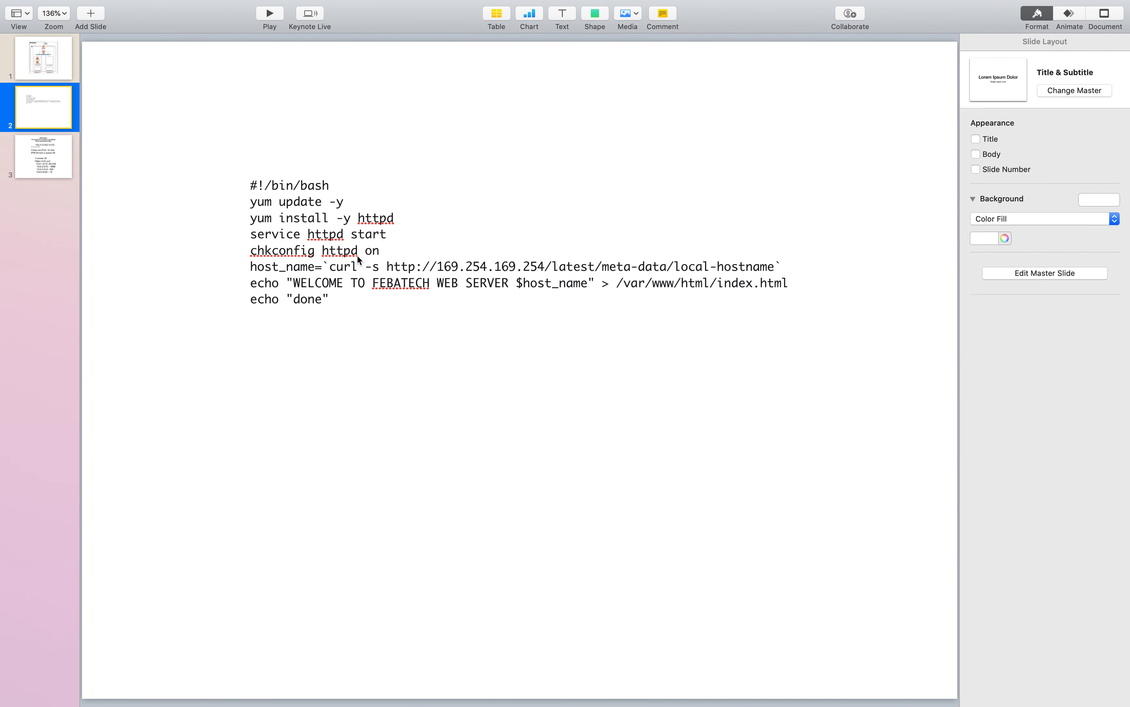
click(253, 182)
drag(251, 183, 349, 307)
key(super+c)
key(super+Tab)
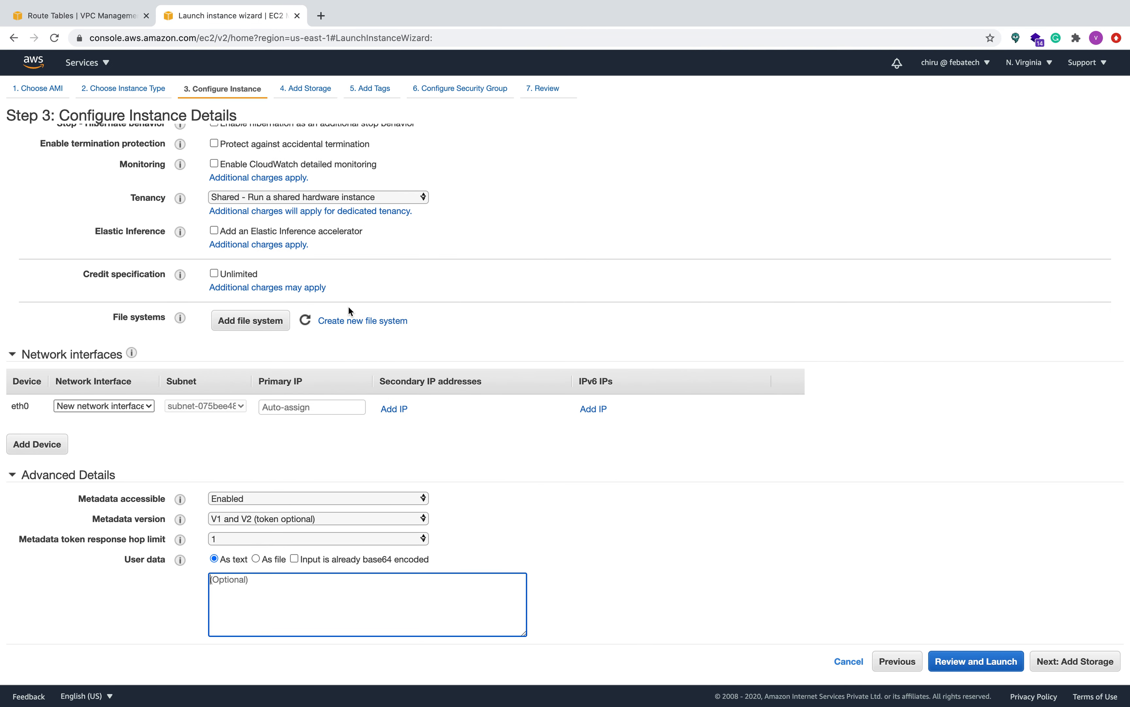
Step: Paste the copied httpd script as the instance's user data and continue with default storage and no tags to the security group settings
key(super+v)
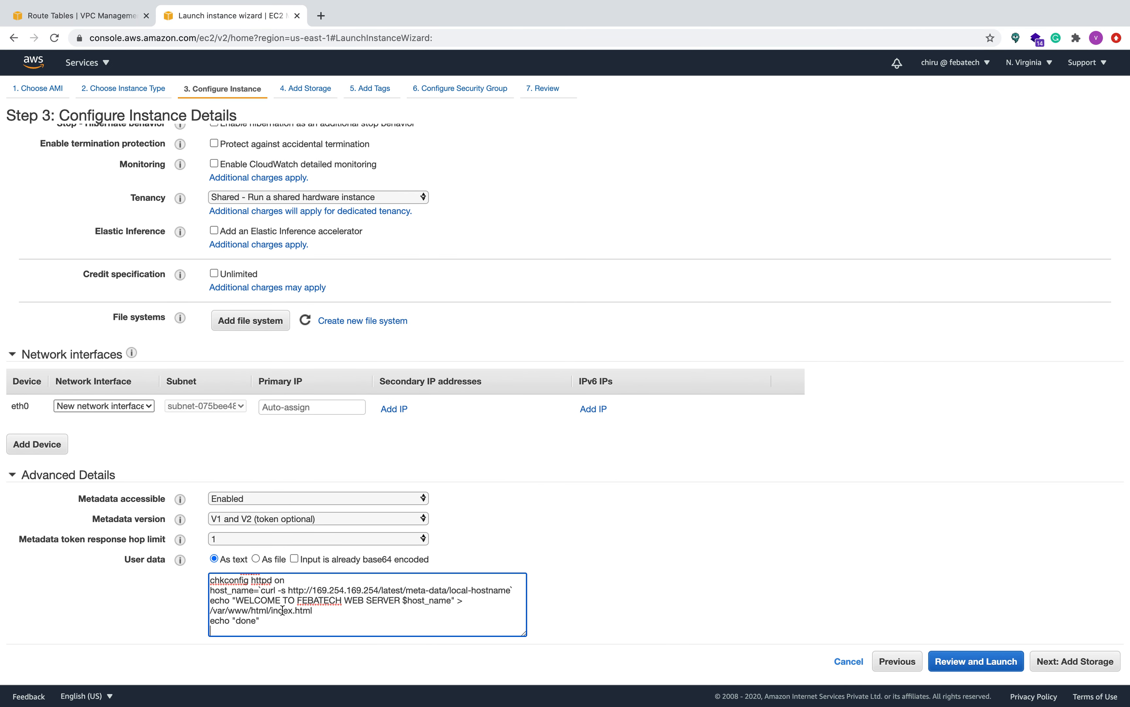
scroll(283, 609, up, 3)
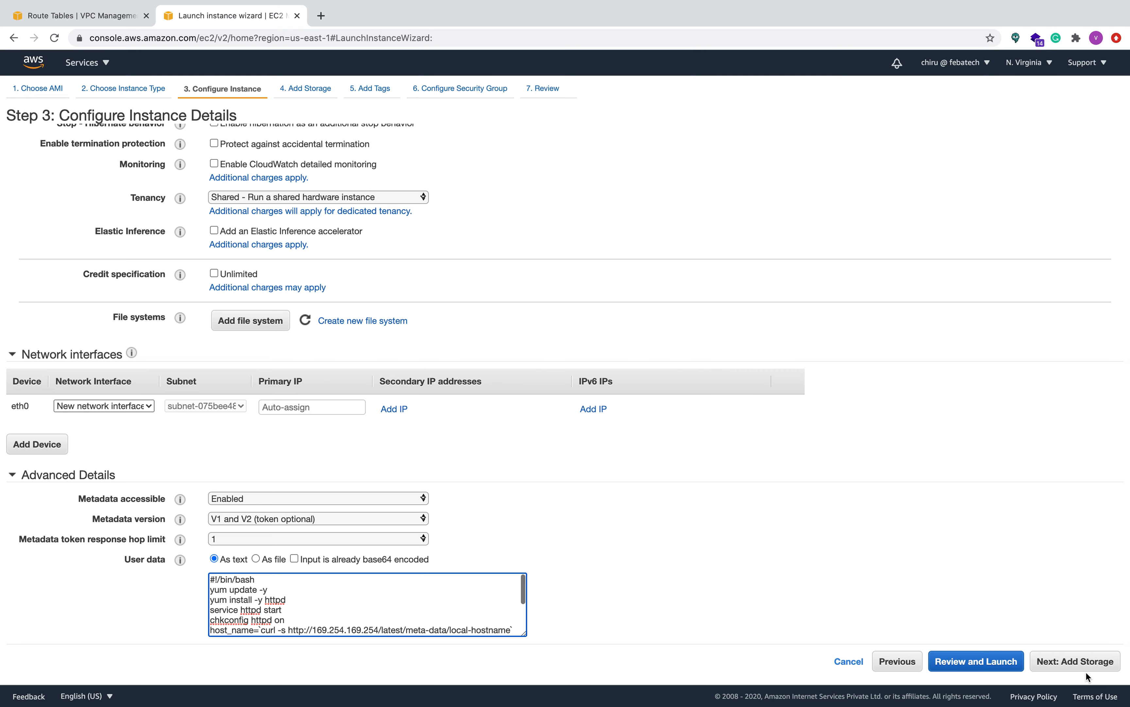
click(1082, 661)
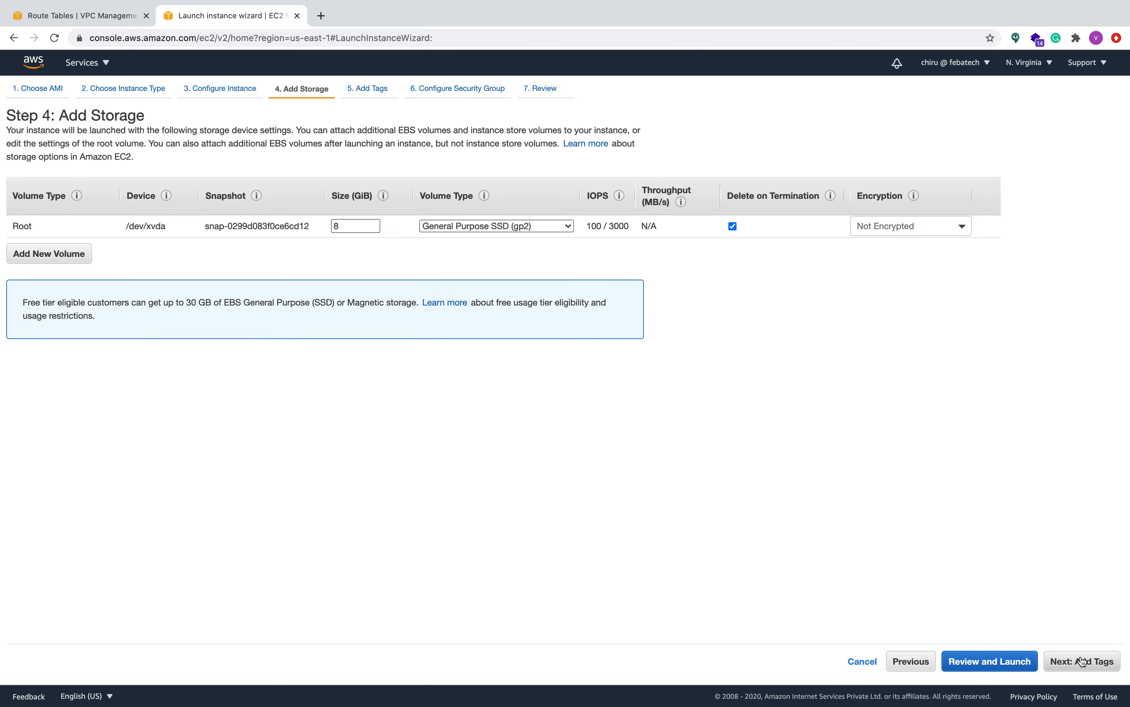
click(1083, 663)
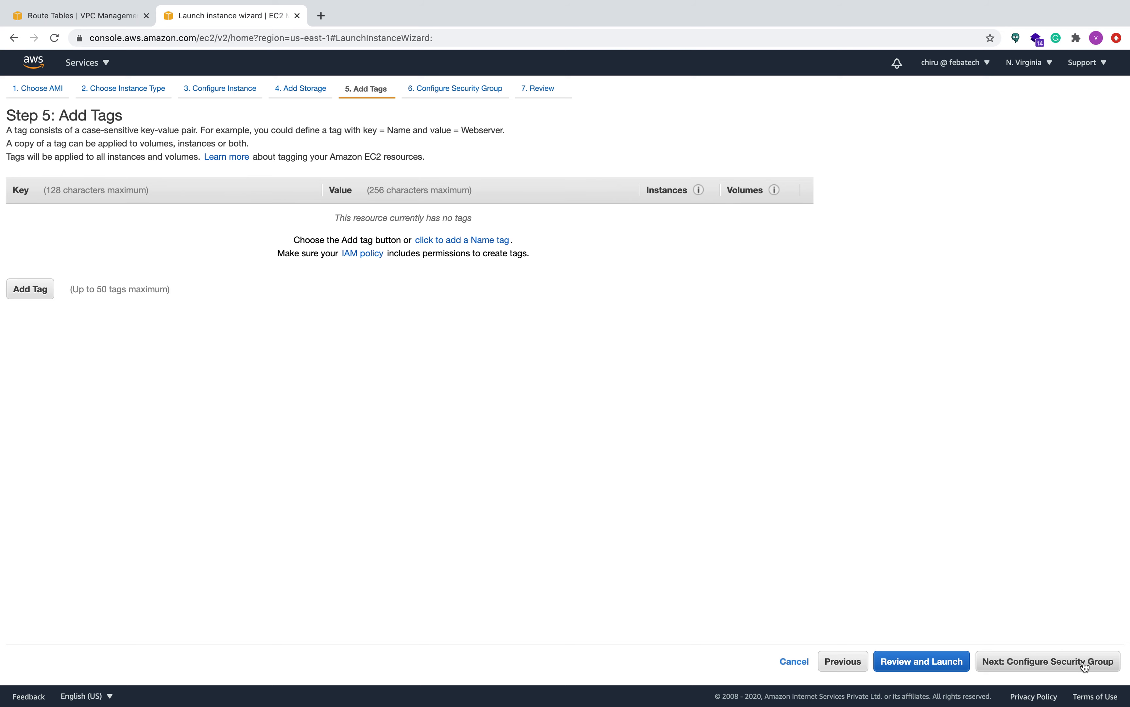
click(1084, 663)
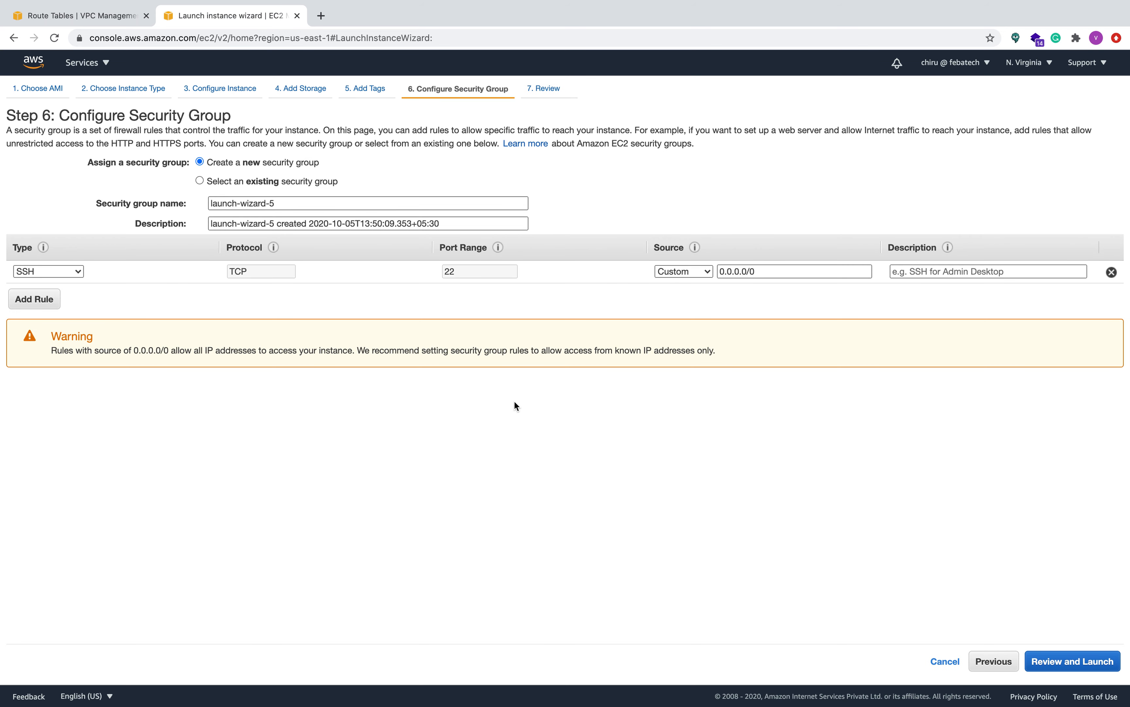
Step: Choose to create a new security group for the instance and name it mywebserversecgrp
click(199, 181)
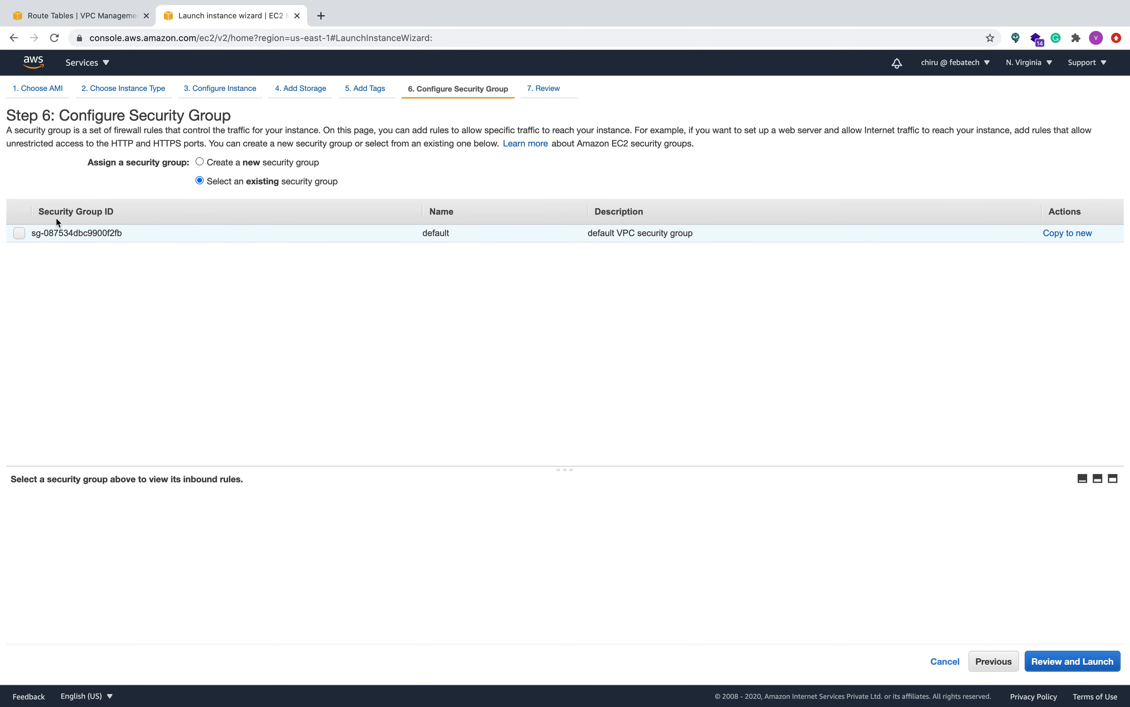
click(200, 162)
click(134, 203)
text(m)
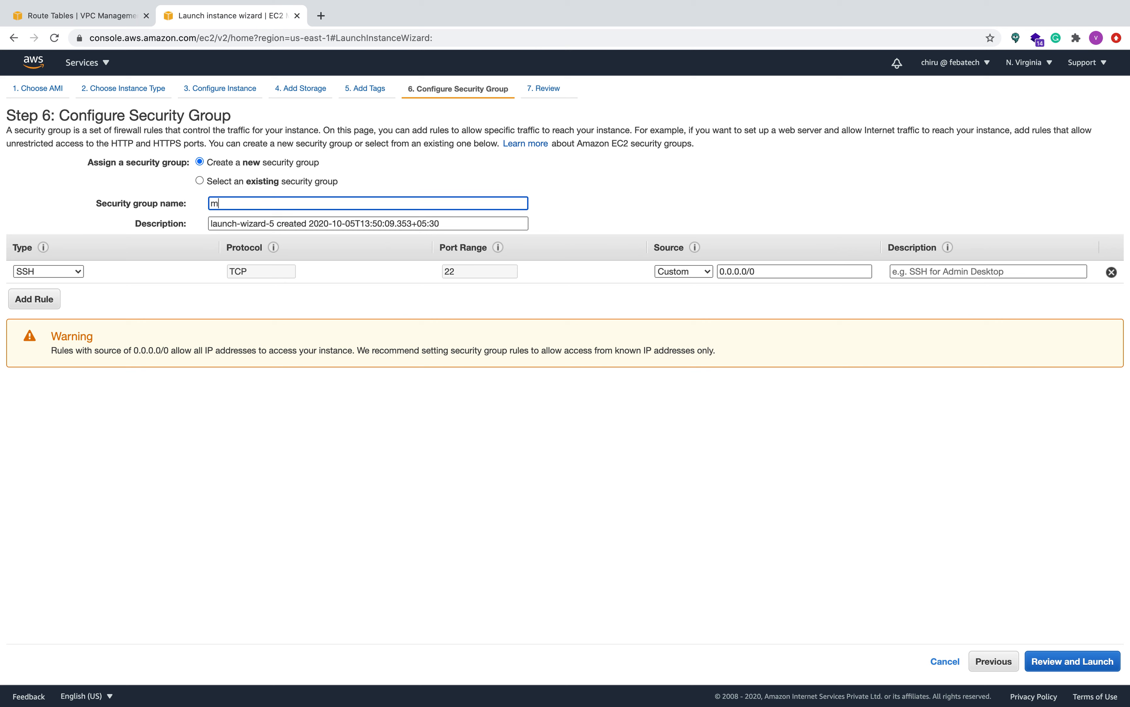
text(ywebserversecgrp)
Step: Add HTTP and HTTPS inbound rules with their default ports and sources to the security group, and remove the SSH rule
click(34, 299)
click(36, 296)
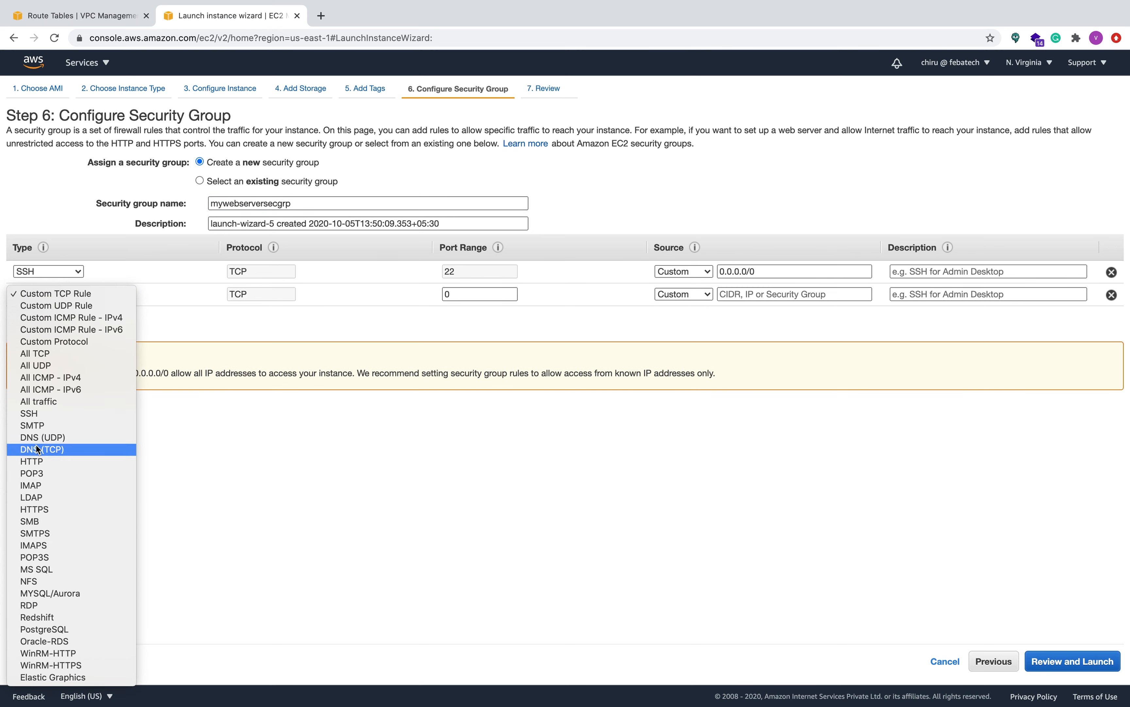
click(46, 461)
click(45, 320)
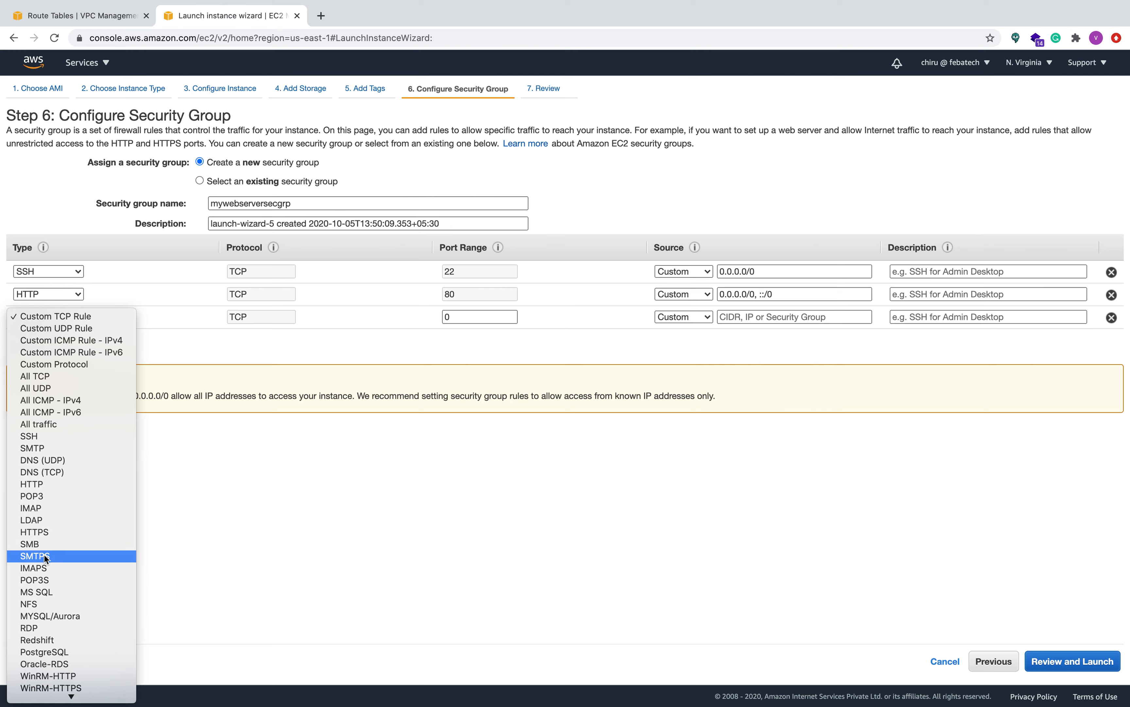
scroll(45, 555, down, 1)
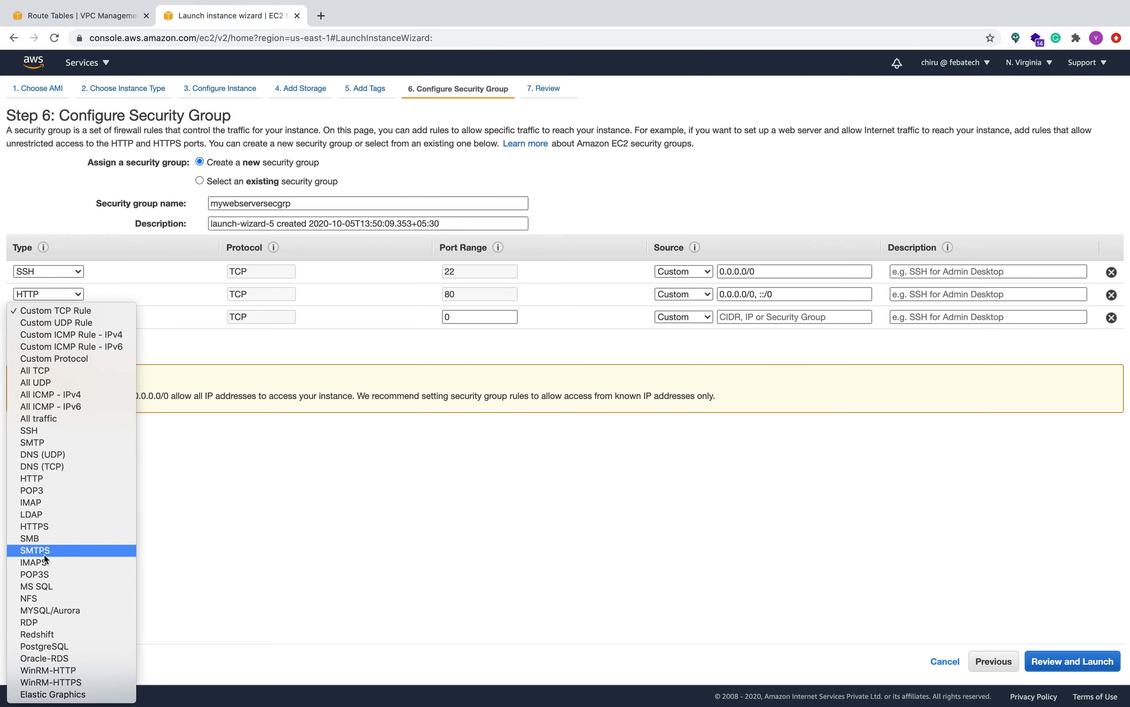
click(48, 521)
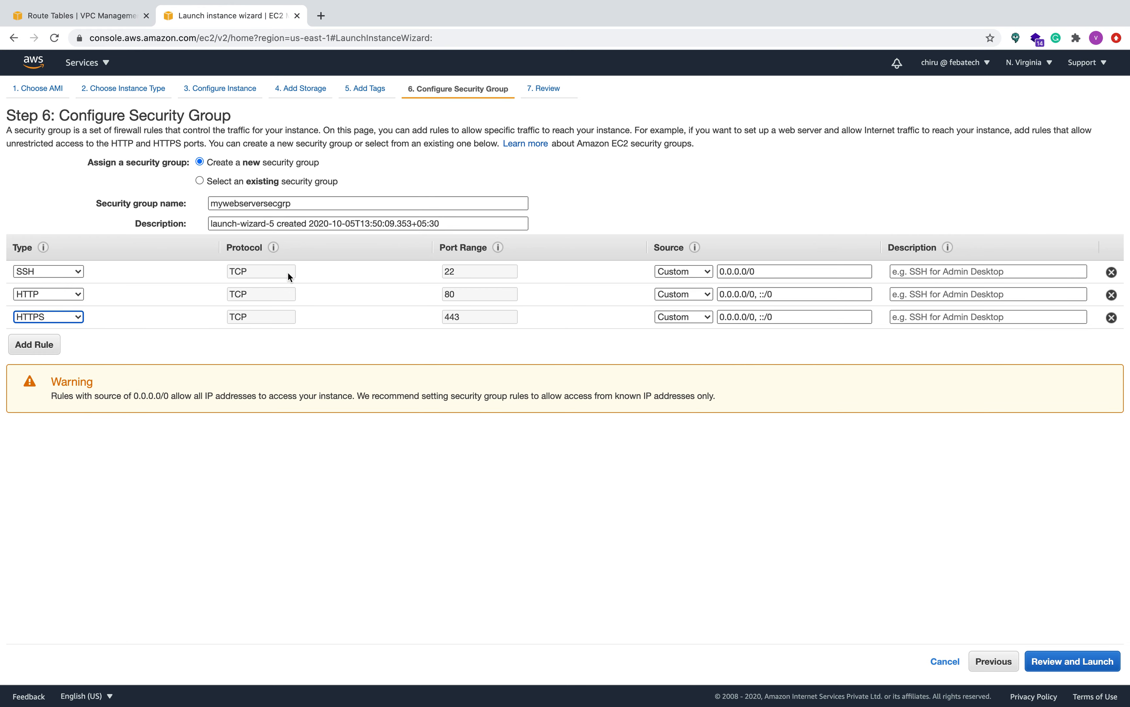
click(1112, 271)
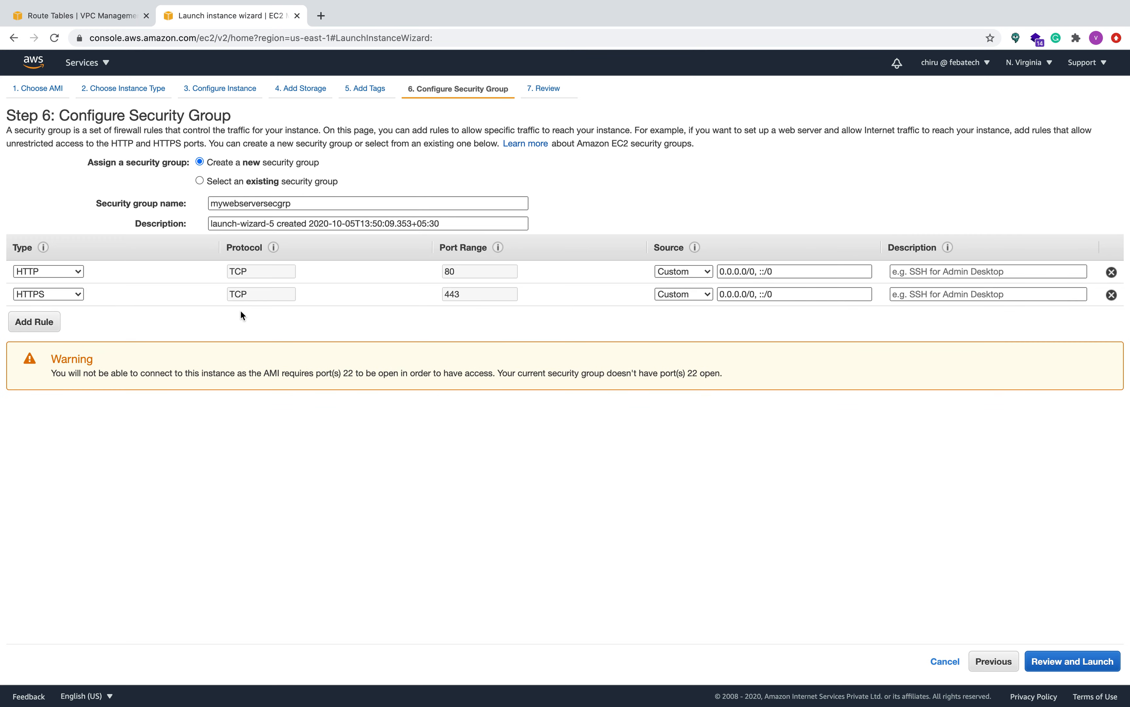
Step: Launch the reviewed instance without a key pair, accepting the acknowledgement, and open the instances list
click(1073, 661)
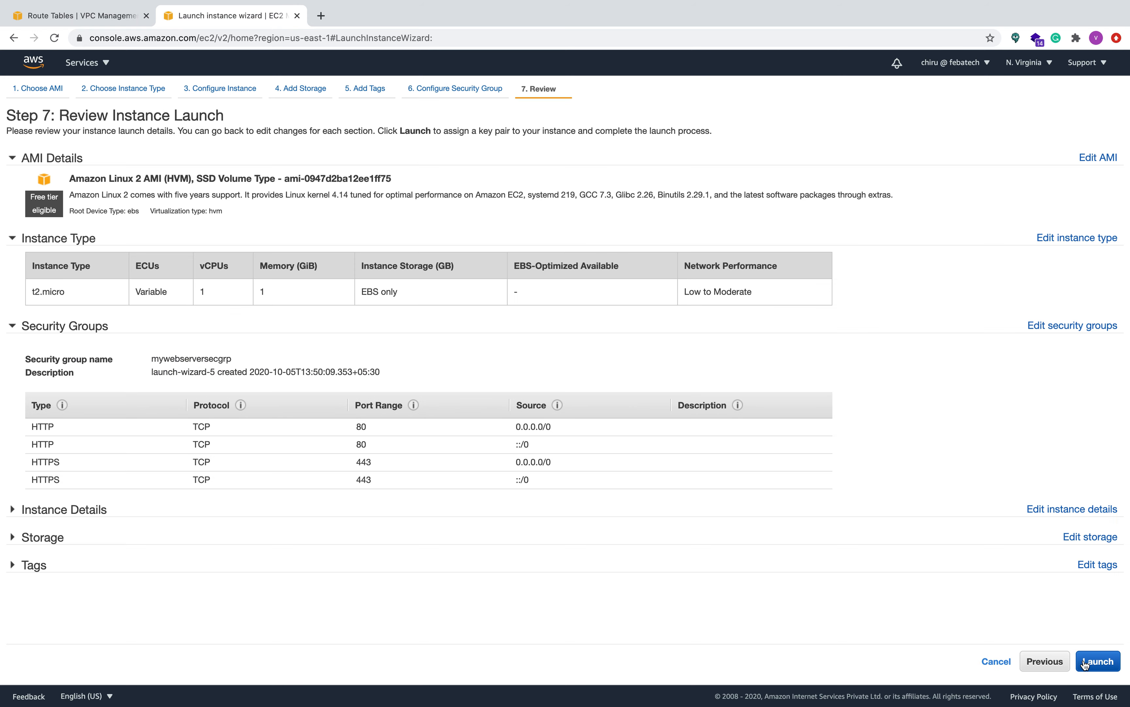
click(1100, 661)
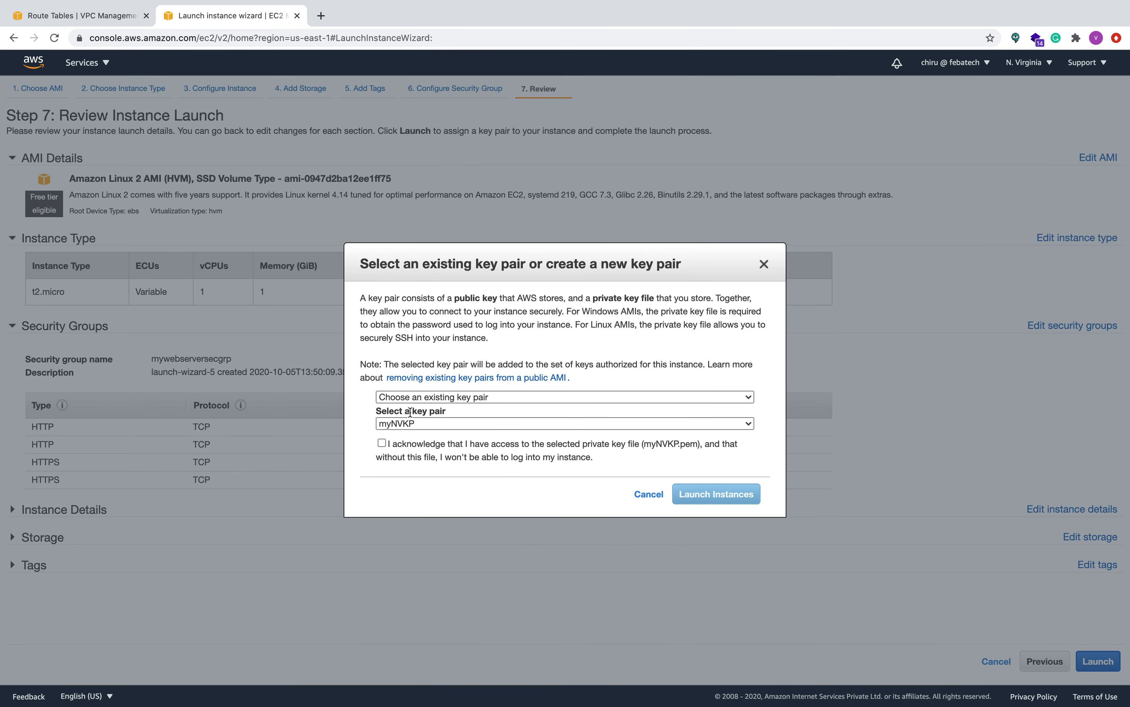
click(430, 397)
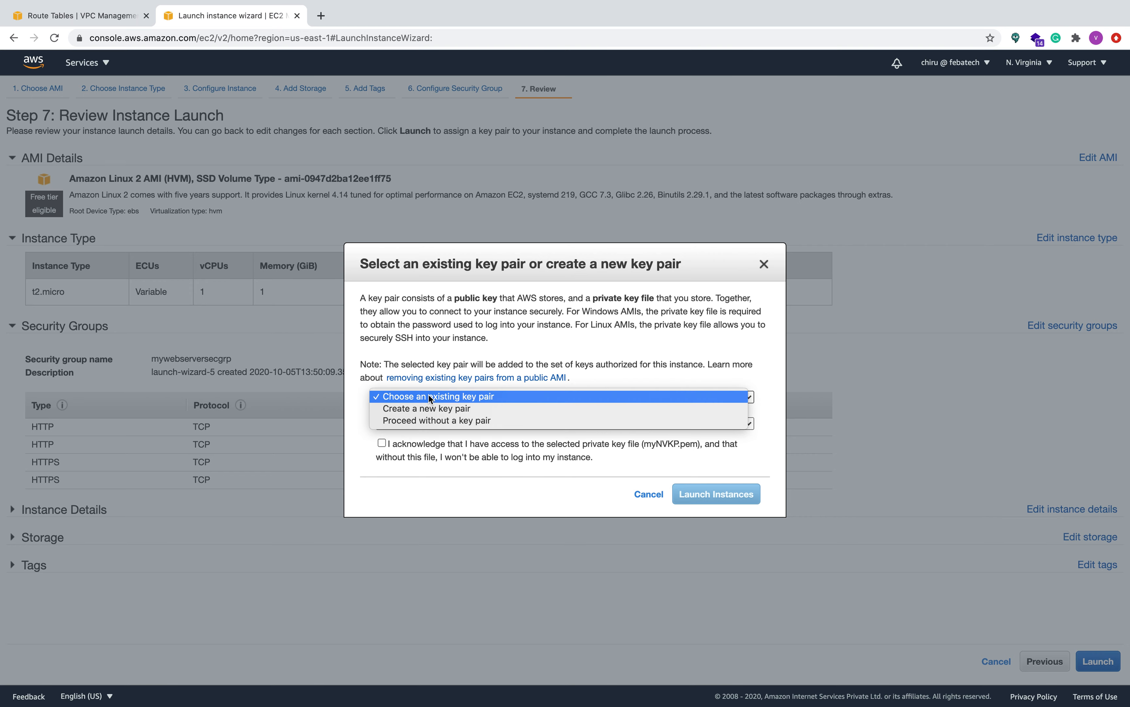
click(415, 418)
click(382, 411)
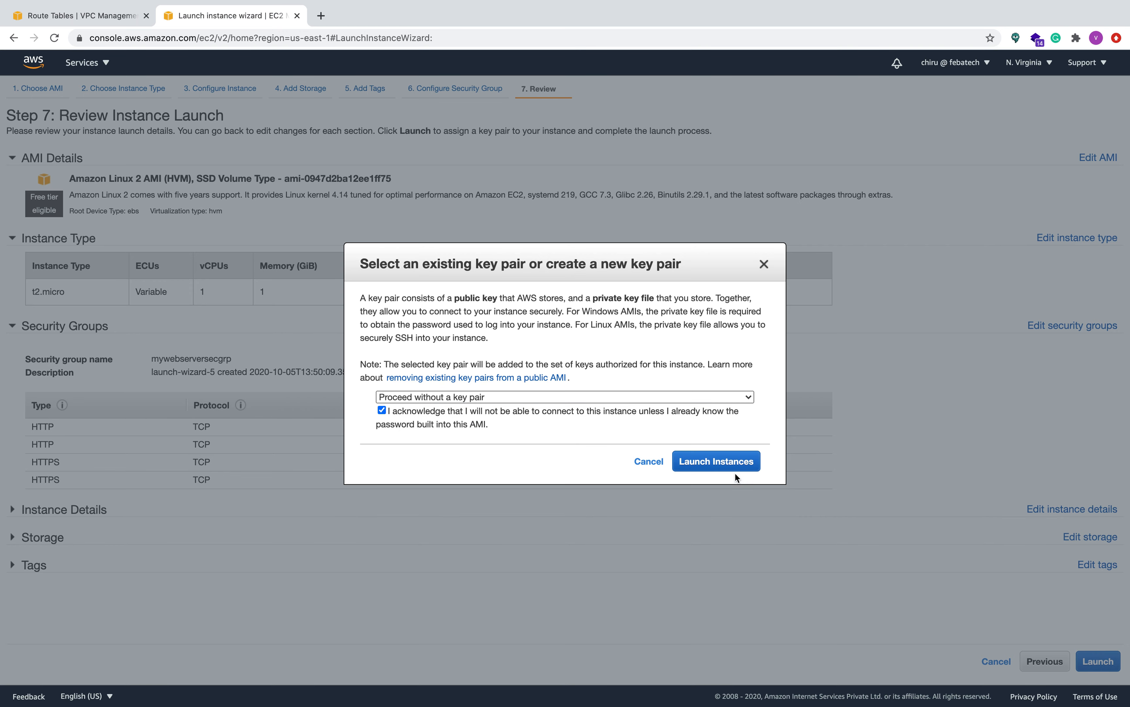
click(732, 462)
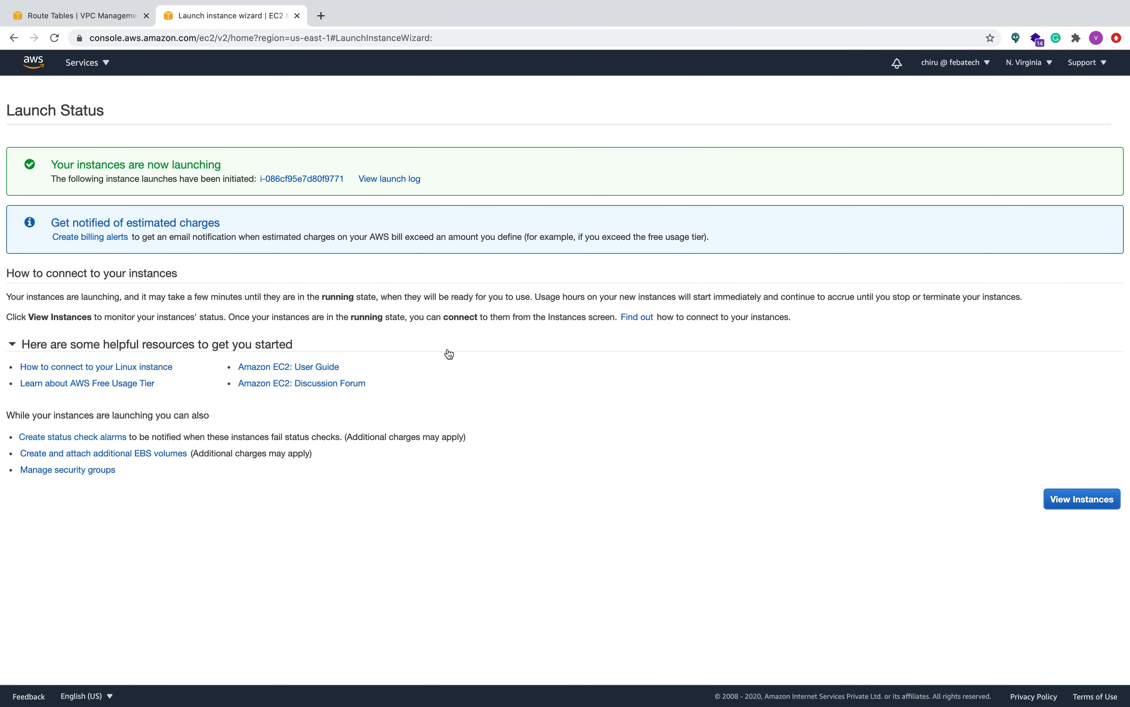
click(1077, 501)
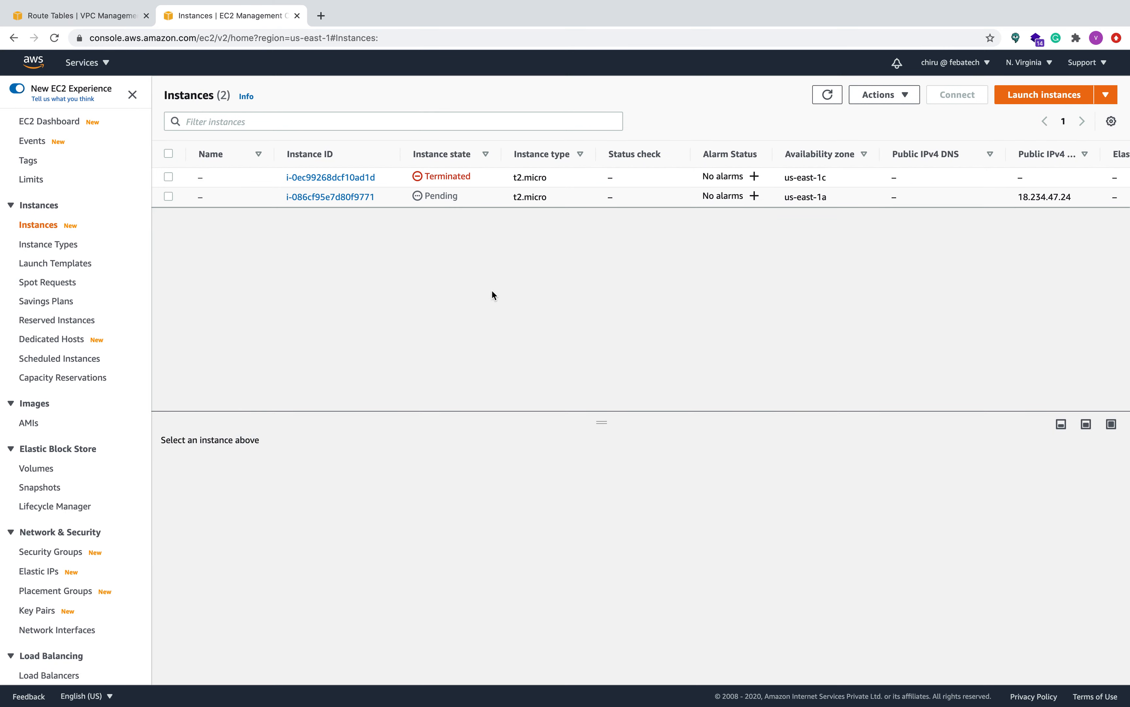
Step: In the VPC console, enable auto-assign public IPv4 address for mypublicsubnet and check its auto-assign setting in the subnet list
click(89, 16)
click(48, 236)
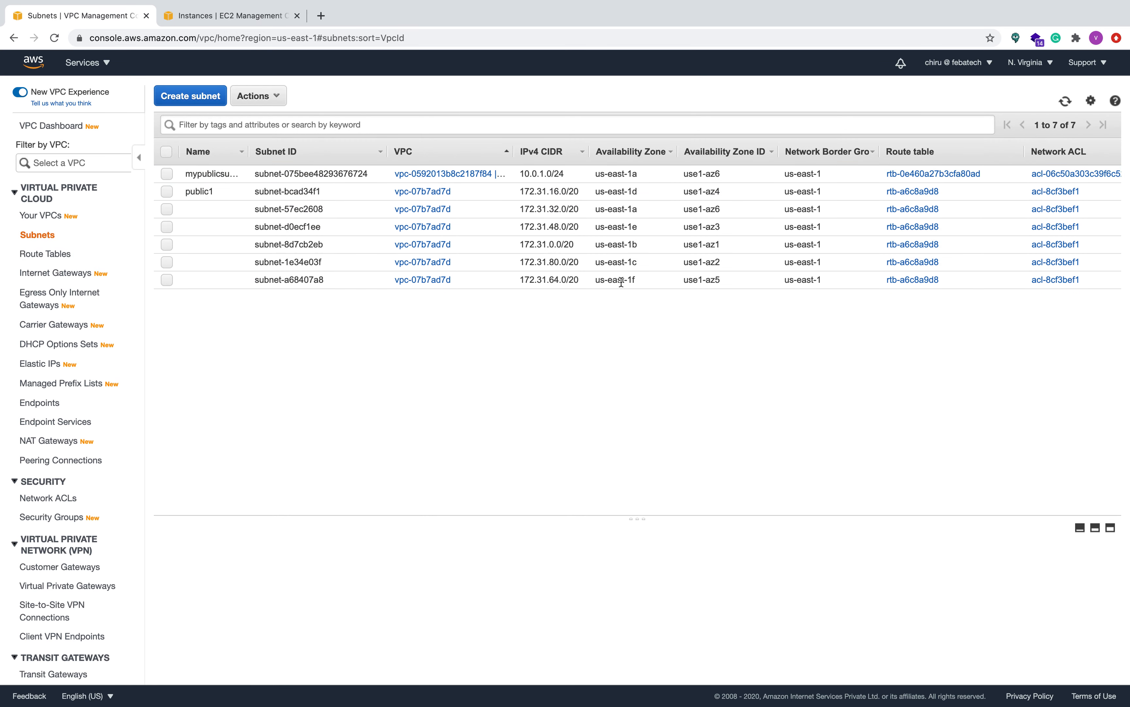
scroll(568, 173, right, 10)
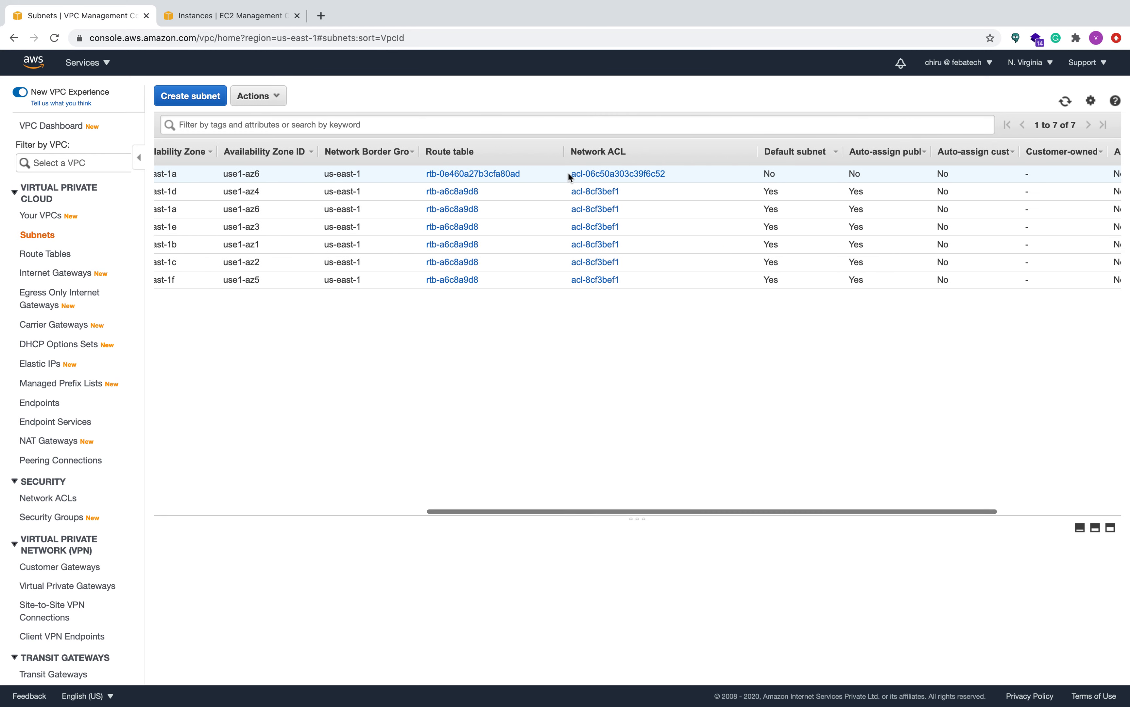
scroll(568, 173, left, 10)
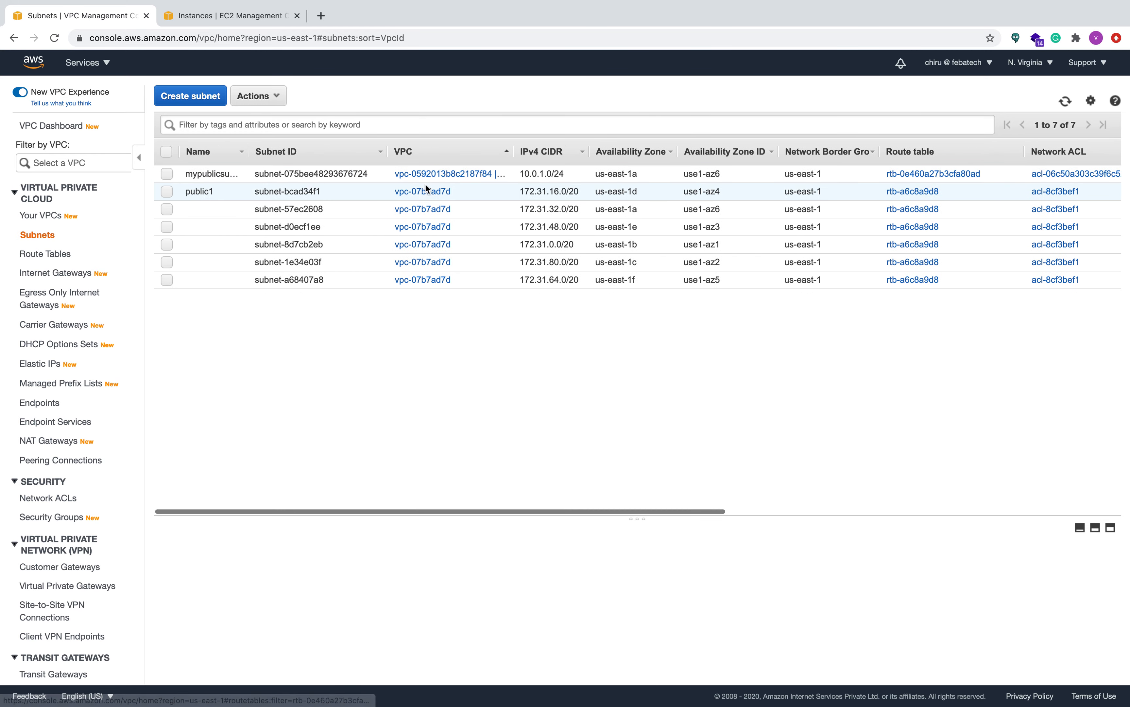
click(168, 173)
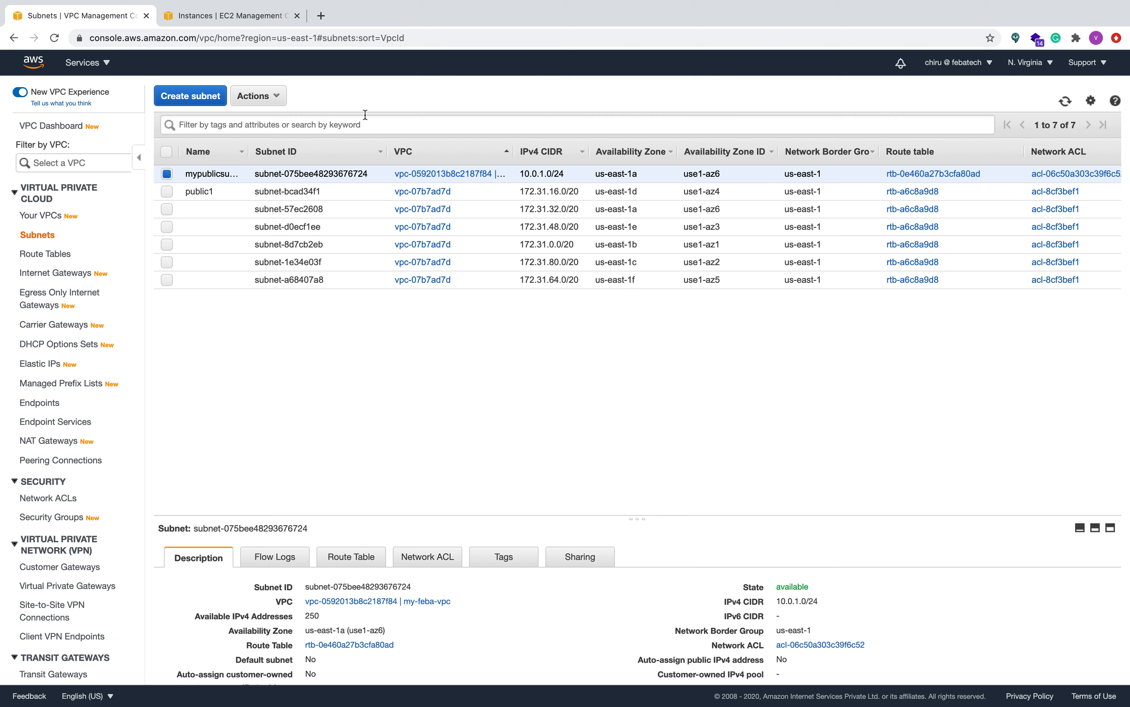
click(280, 95)
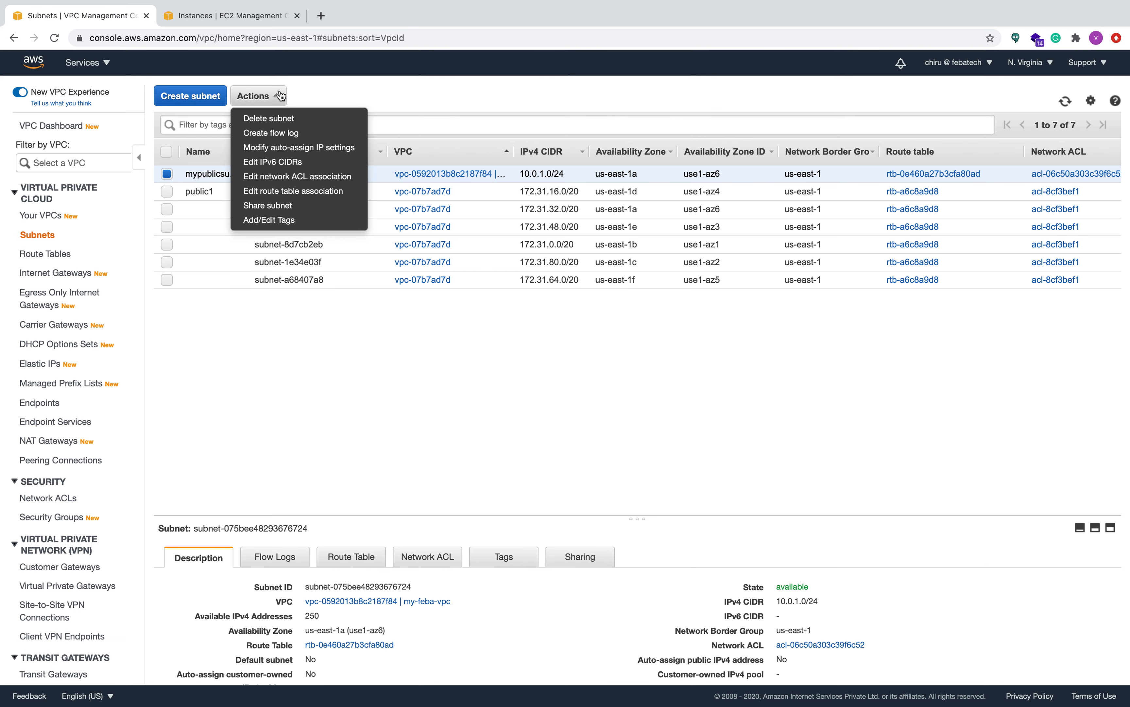
click(292, 148)
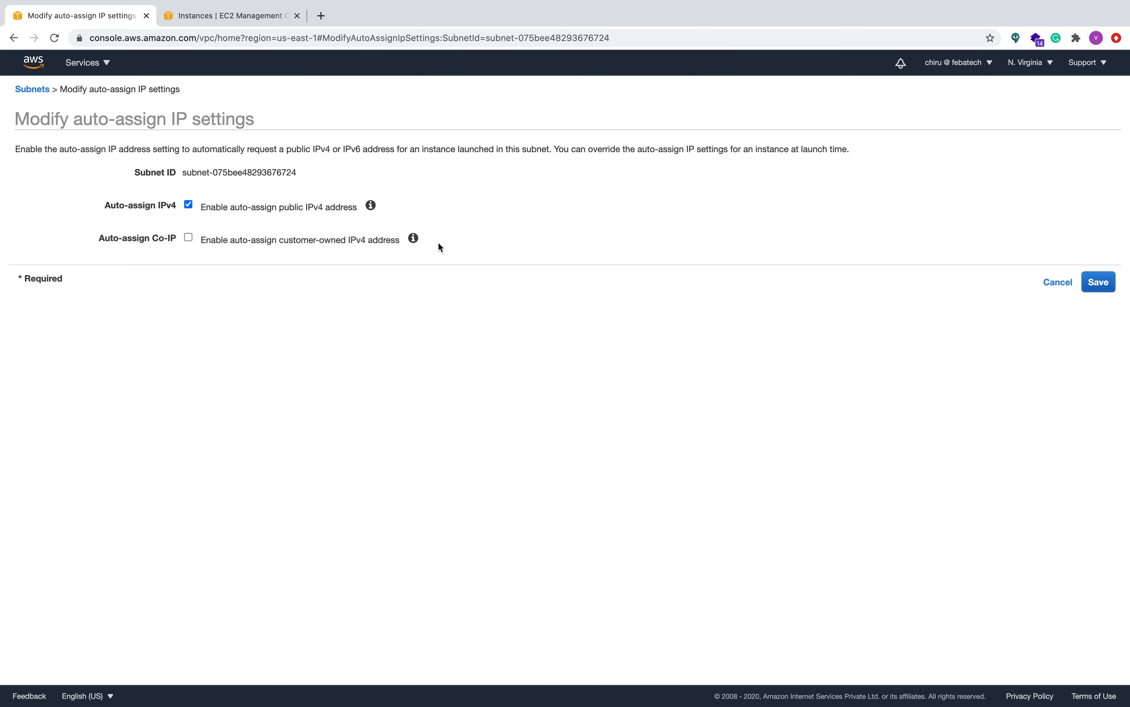
click(1093, 279)
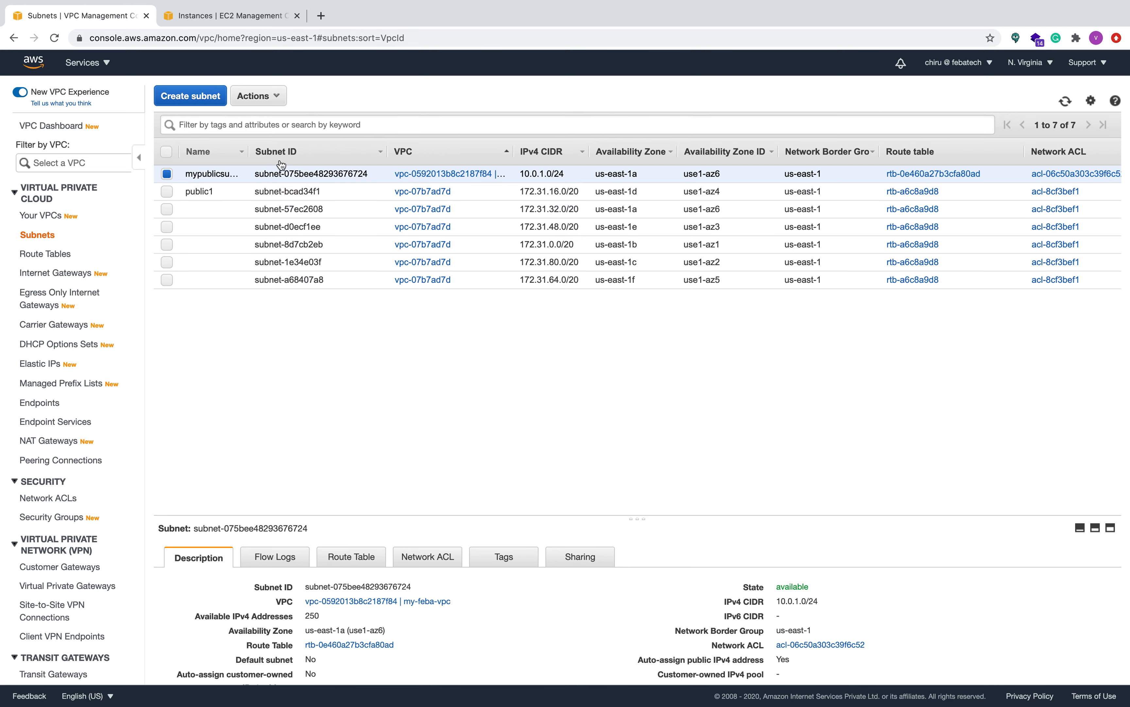
scroll(524, 224, right, 5)
scroll(524, 226, right, 8)
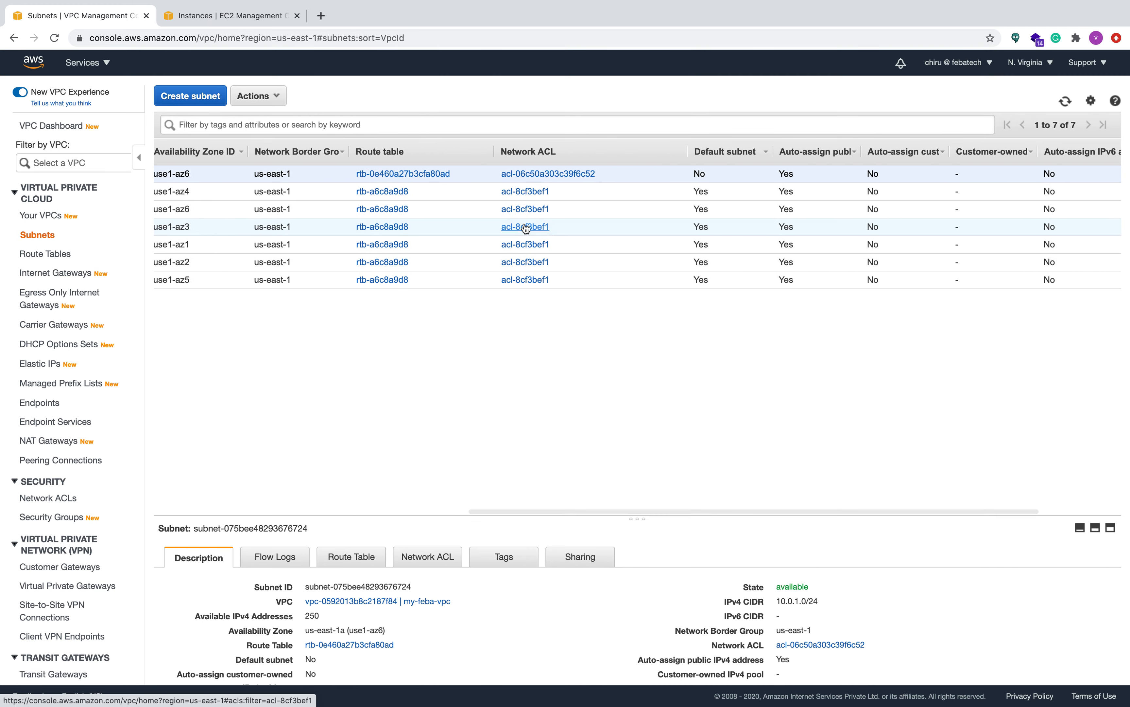
scroll(559, 249, left, 13)
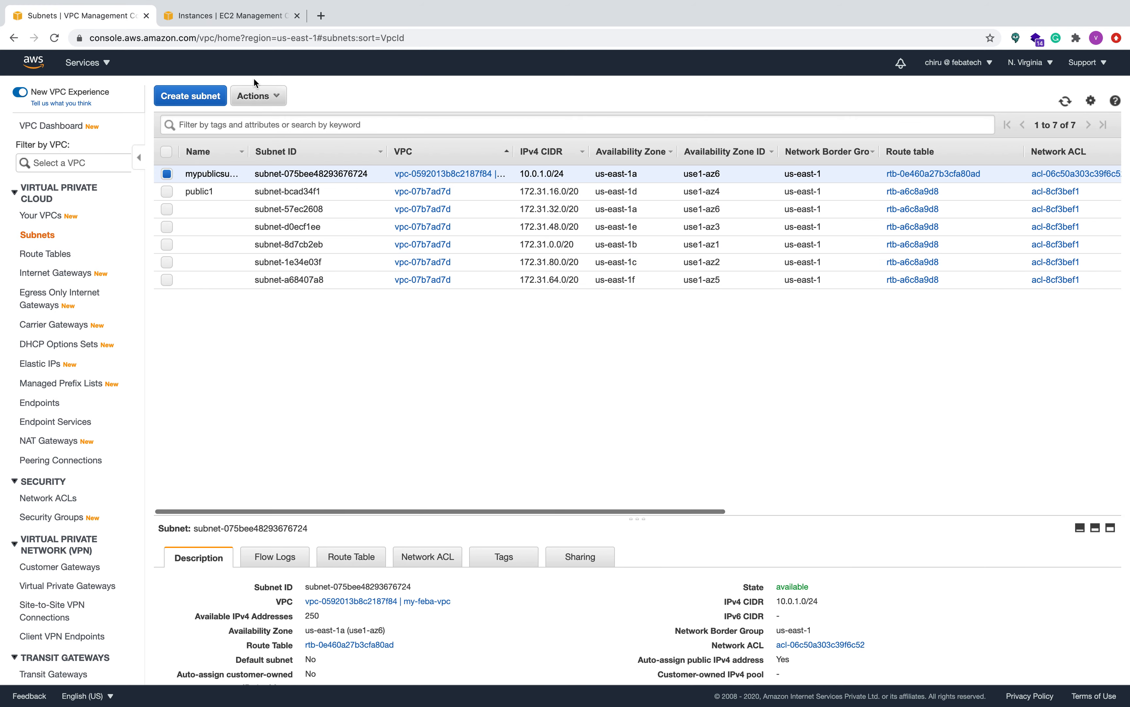
Step: Copy the running instance's public IPv4 address from its EC2 details page and return to the running instances list
click(234, 18)
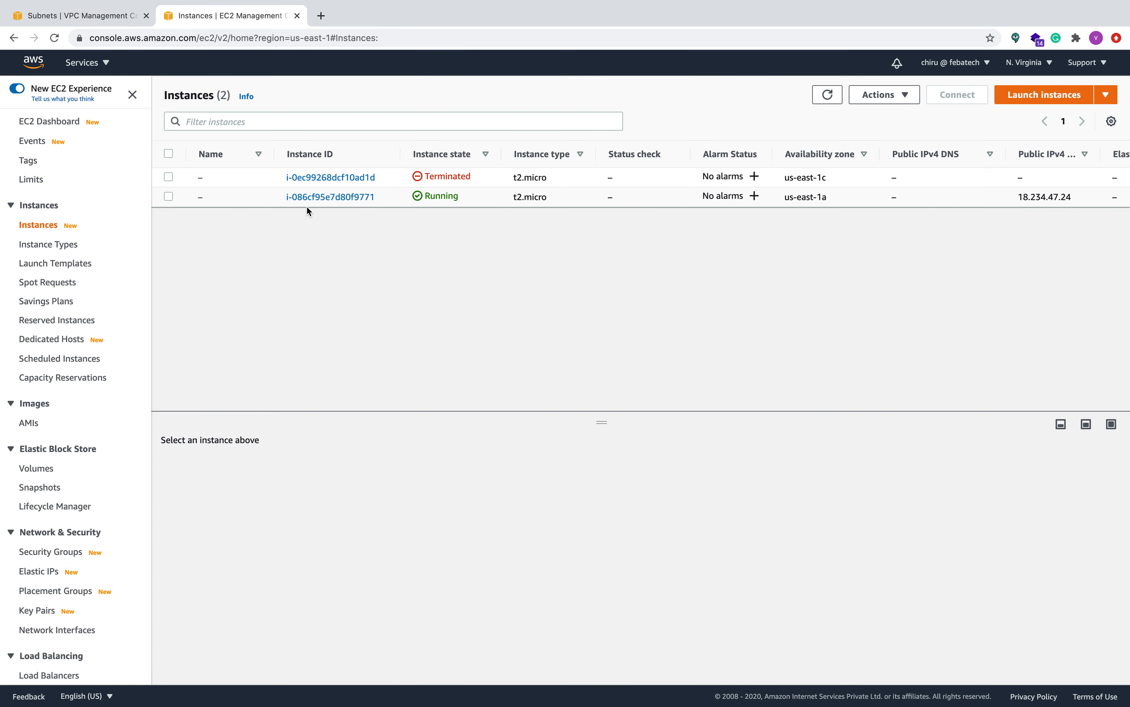
click(320, 197)
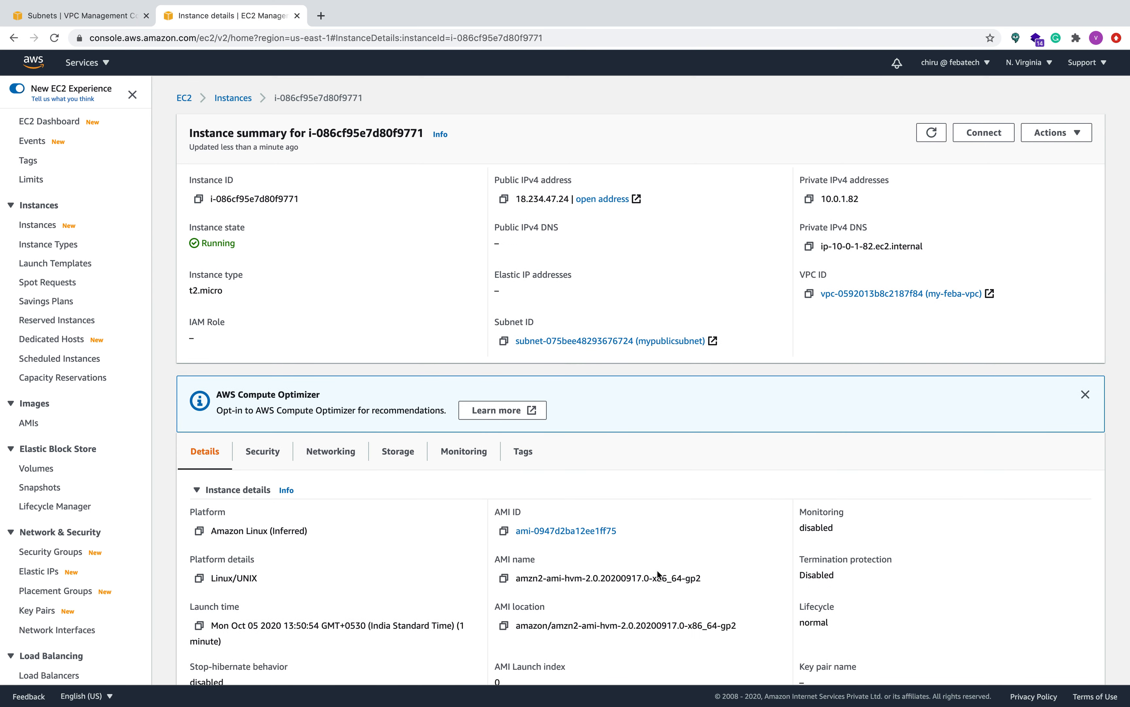
click(506, 200)
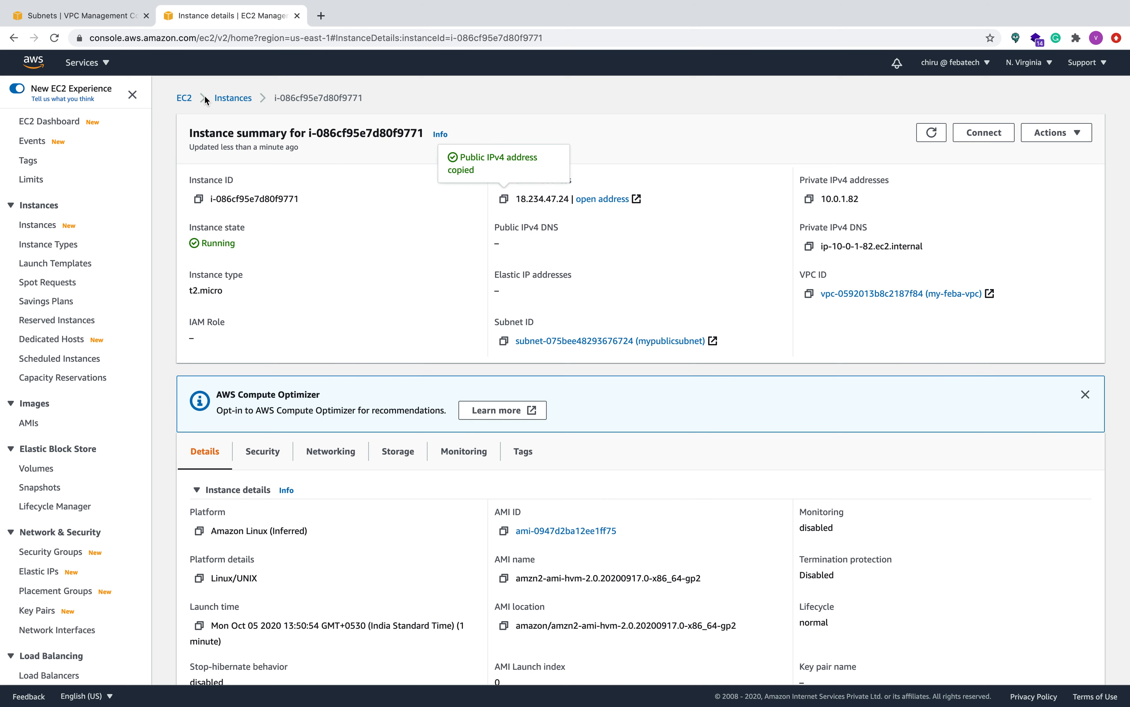
click(183, 98)
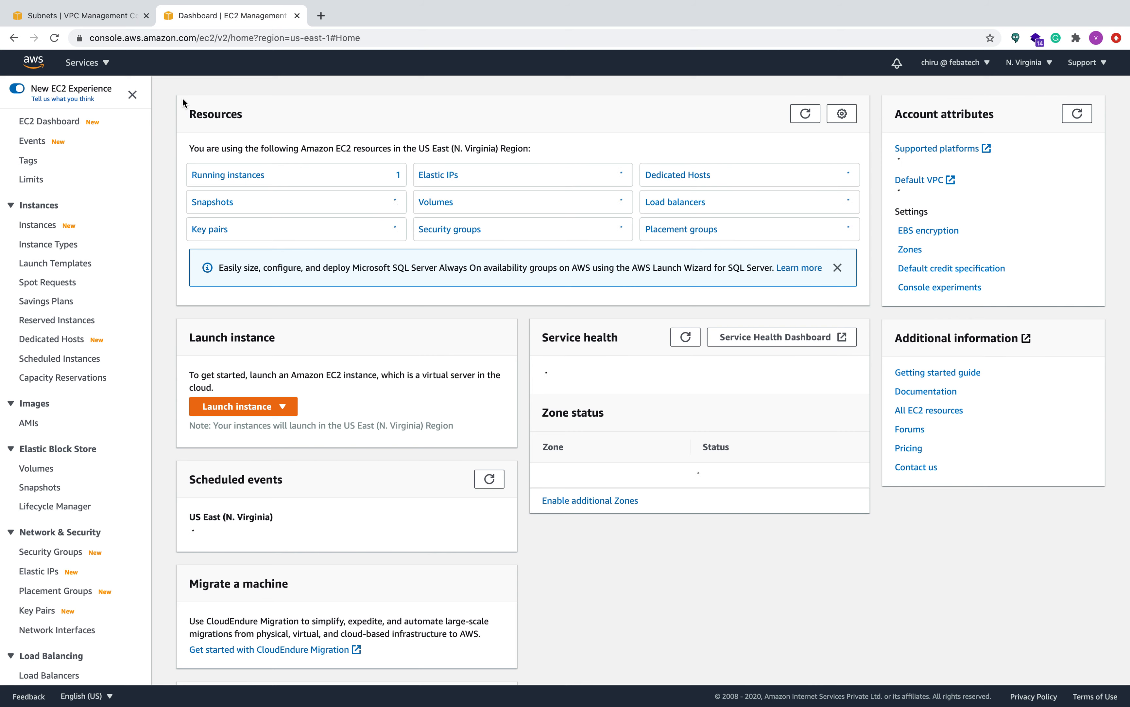
click(227, 177)
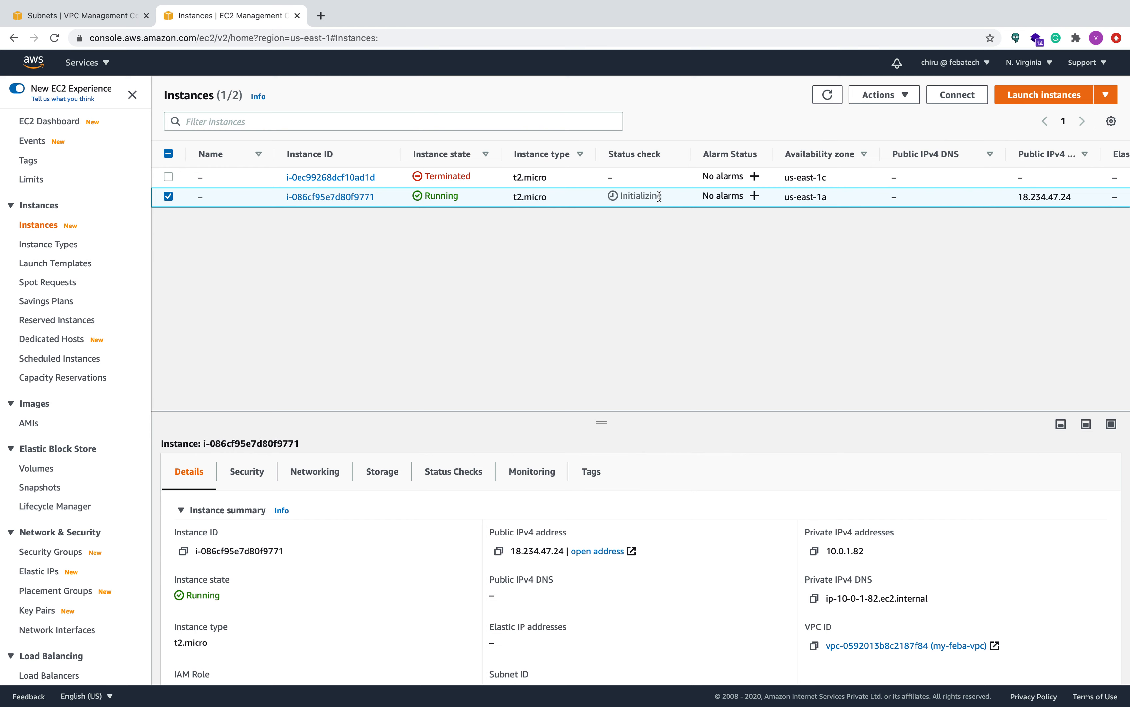
Step: Load the copied public IPv4 address in a new browser tab and return to the EC2 instances list
click(321, 17)
key(super+v)
key(Return)
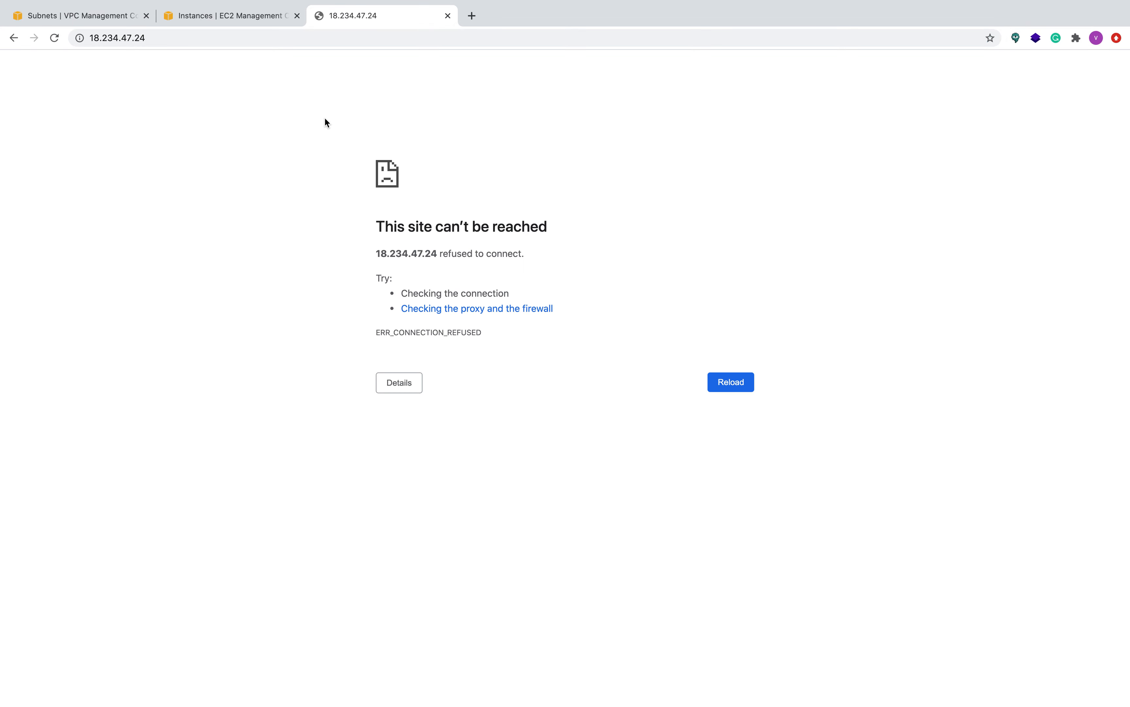
click(247, 17)
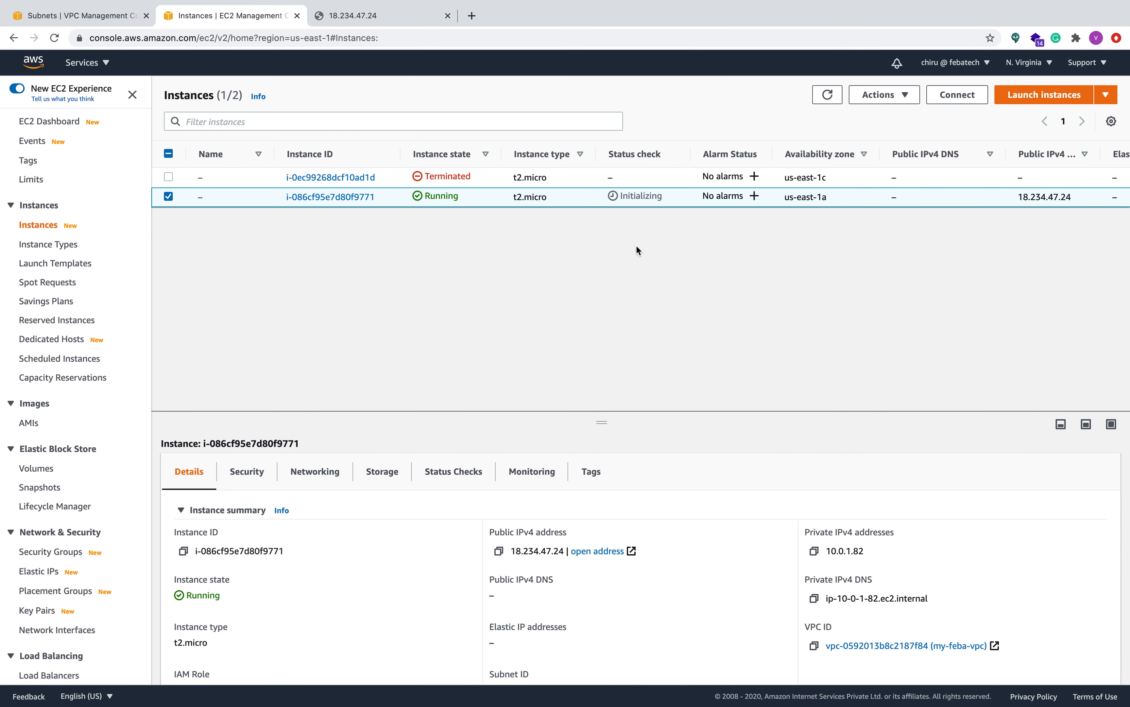